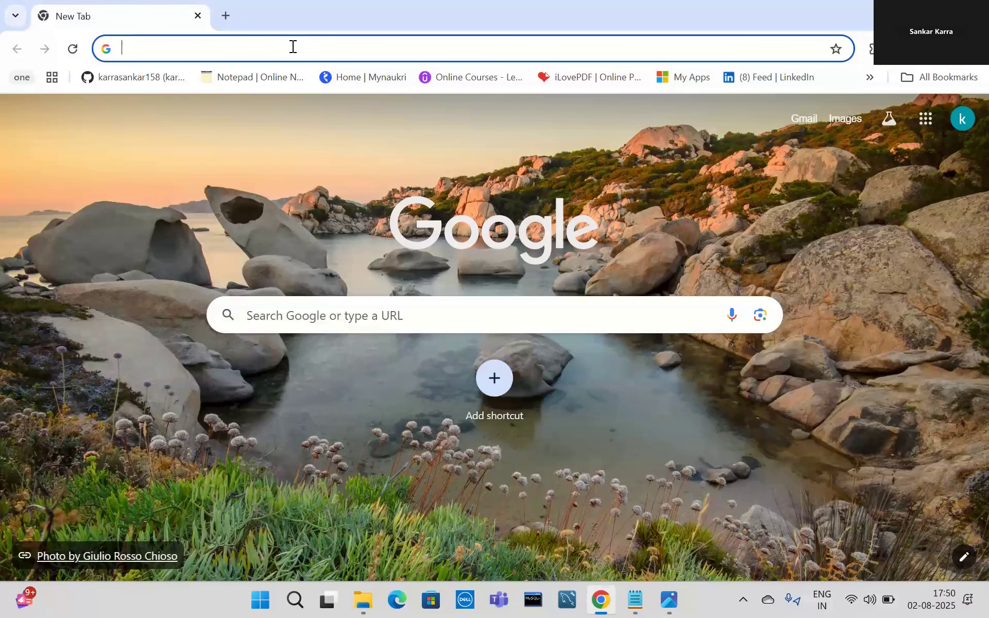
Search for 'SQL developer download for windows' and open Oracle's SQL Developer Downloads page at its platform table.
type("SQL")
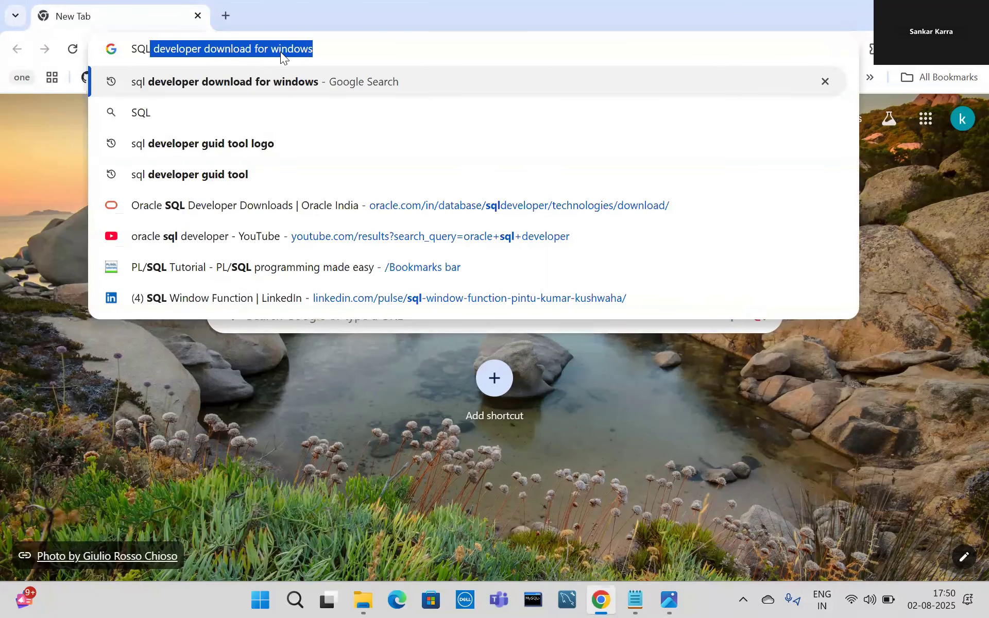
key("Return")
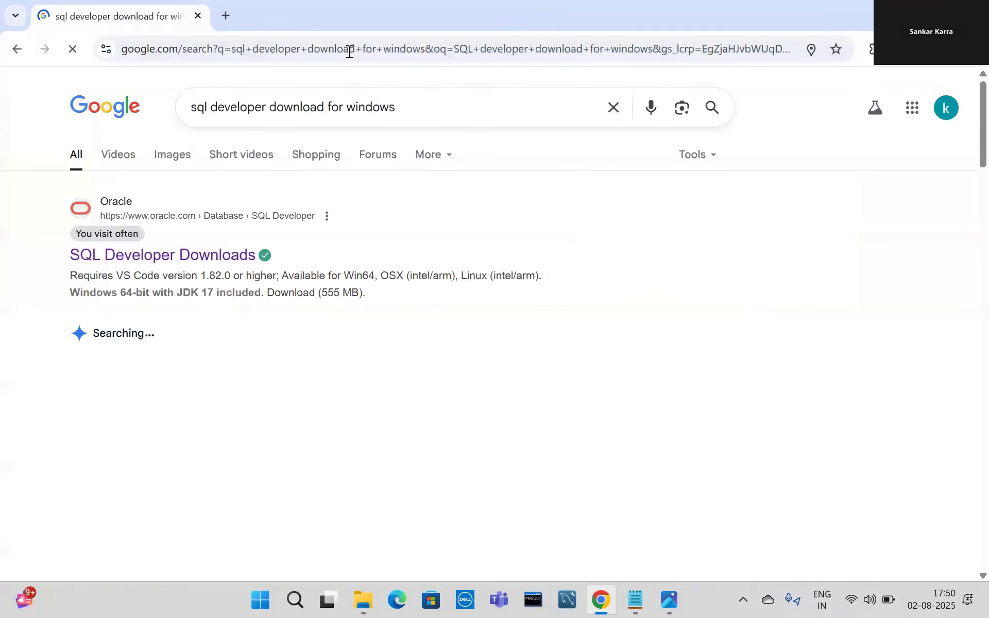
left_click(210, 258)
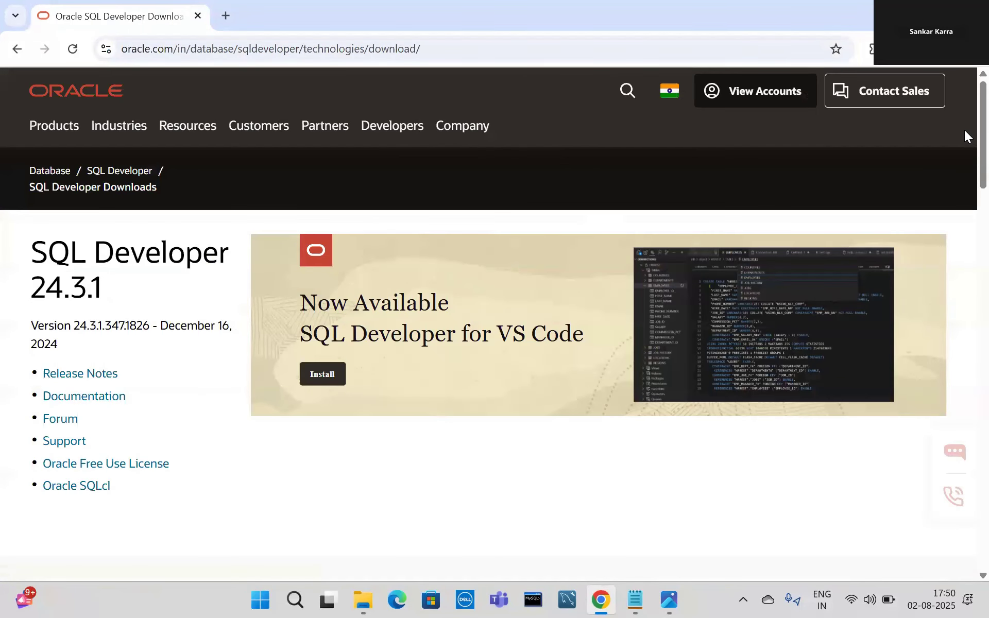
scroll(964, 129, "down", 5)
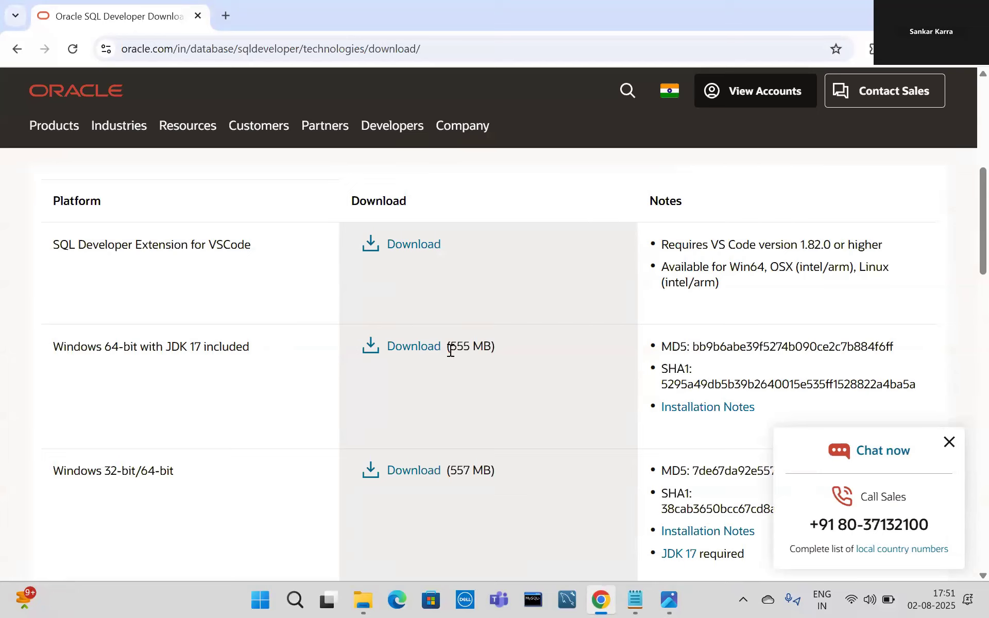
Paste the download page URL into the Notepad steps note, then start the Windows 64-bit with JDK 17 download.
left_click(437, 47)
key("ctrl+c")
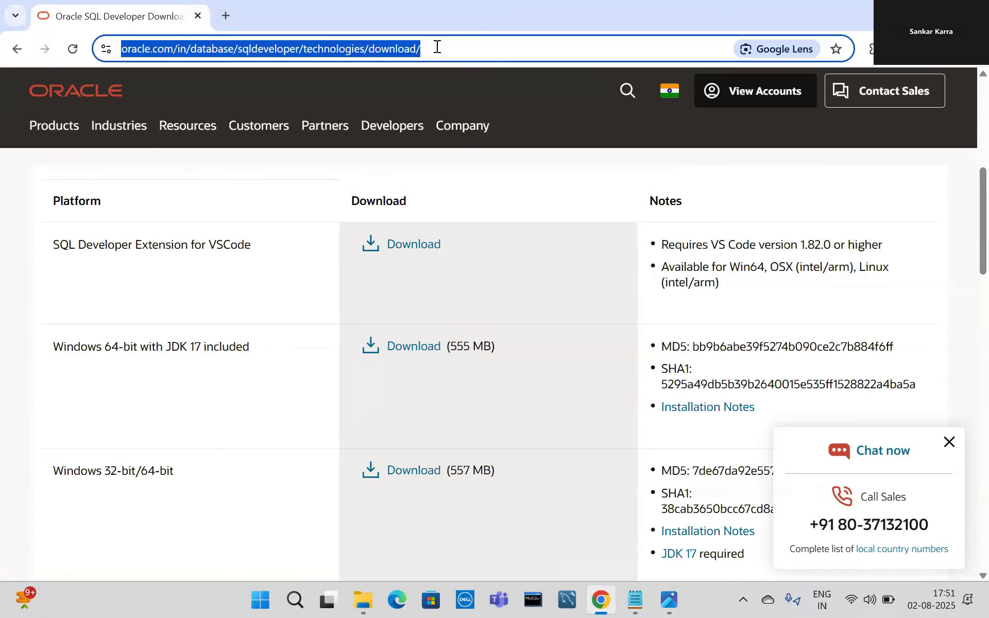
key("alt+Tab")
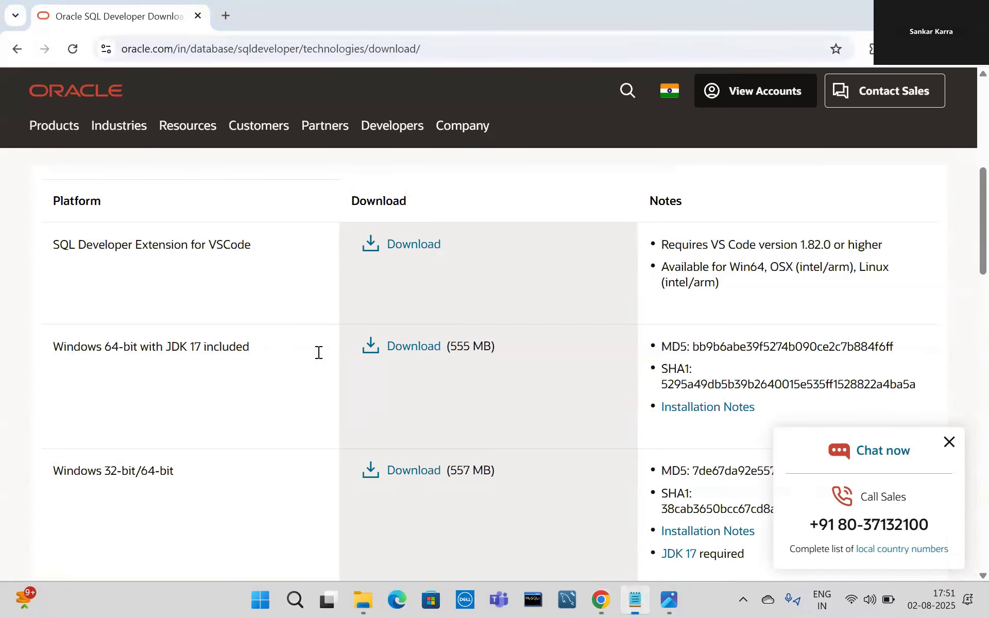
key("ctrl+v")
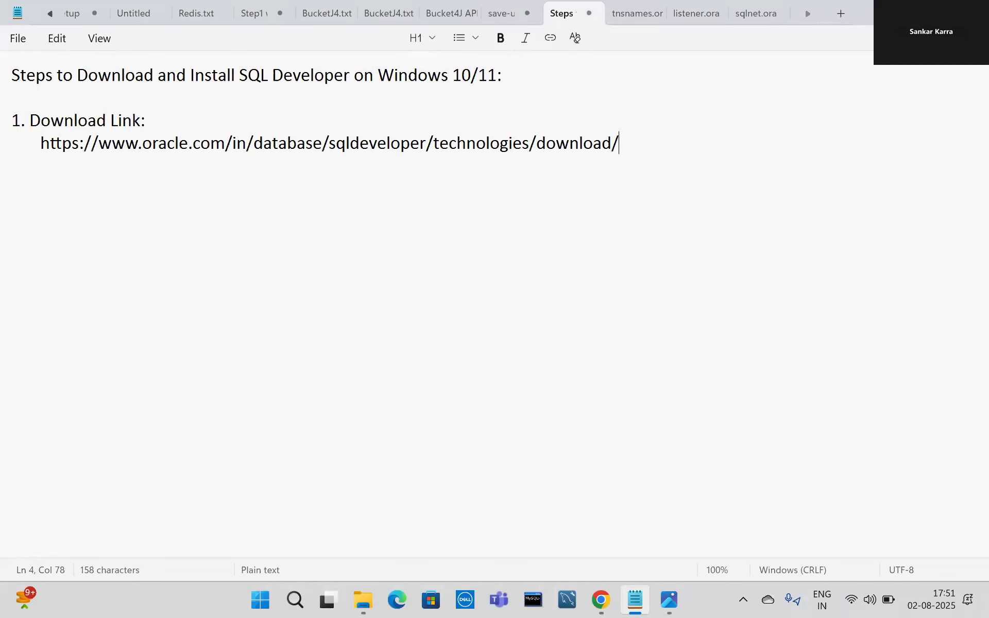
key("alt+Tab")
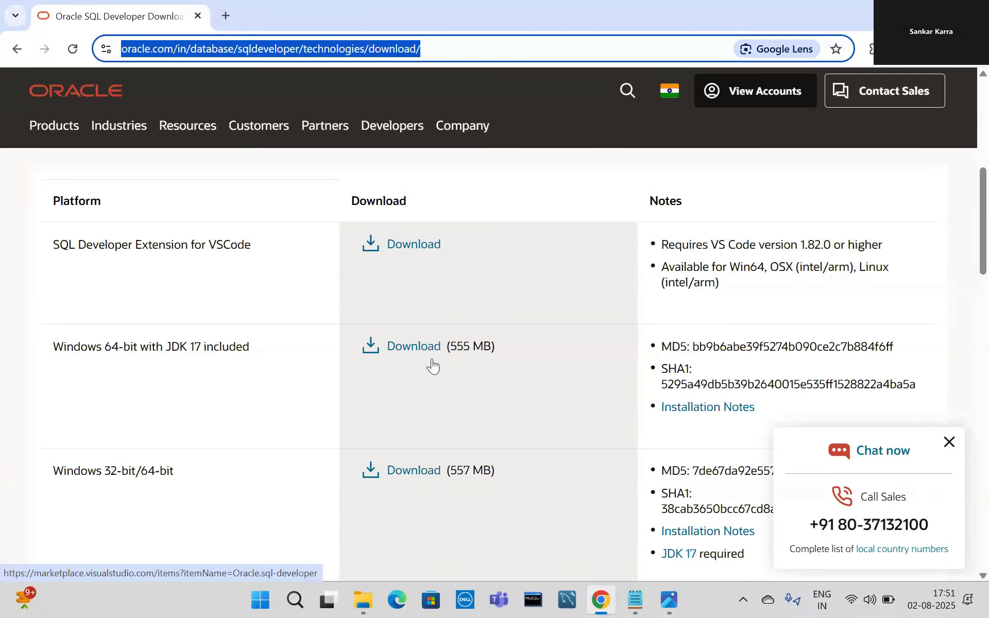
left_click(408, 350)
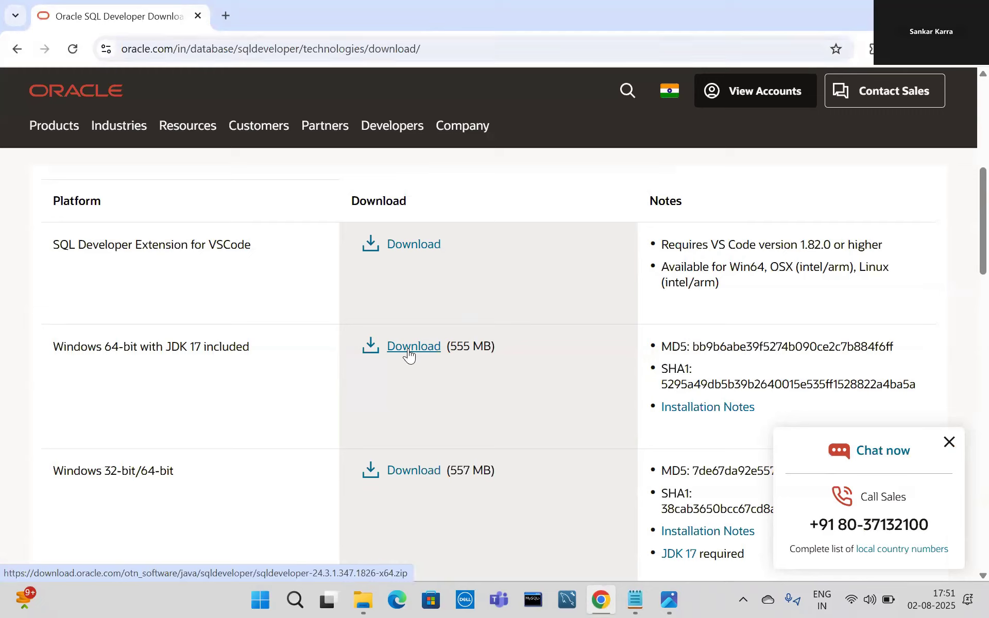
Create a folder named SQLDeveloper in D:\Softwares on New Volume and open it.
left_click(363, 599)
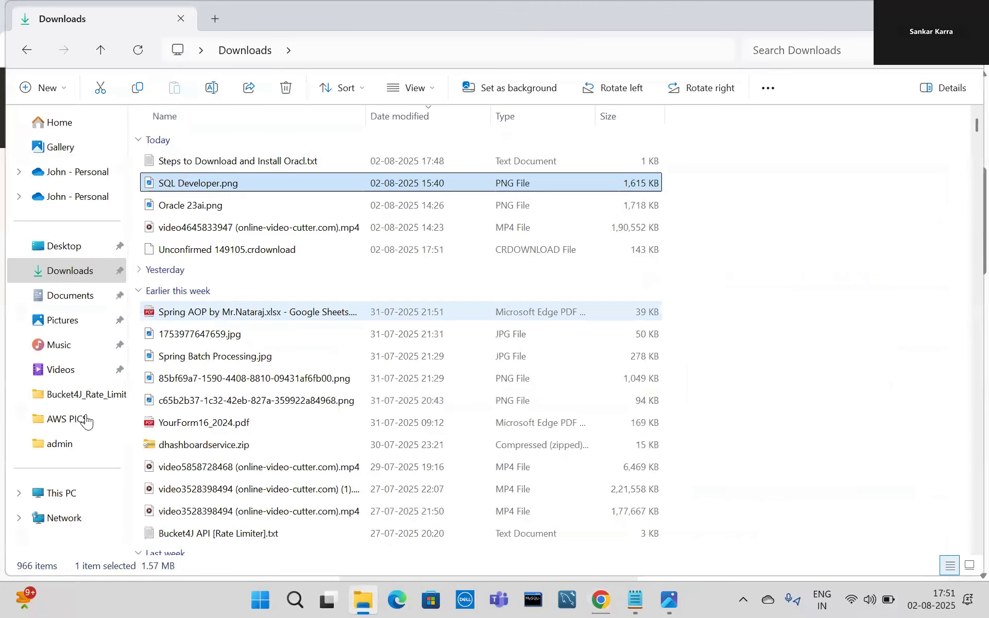
left_click(61, 495)
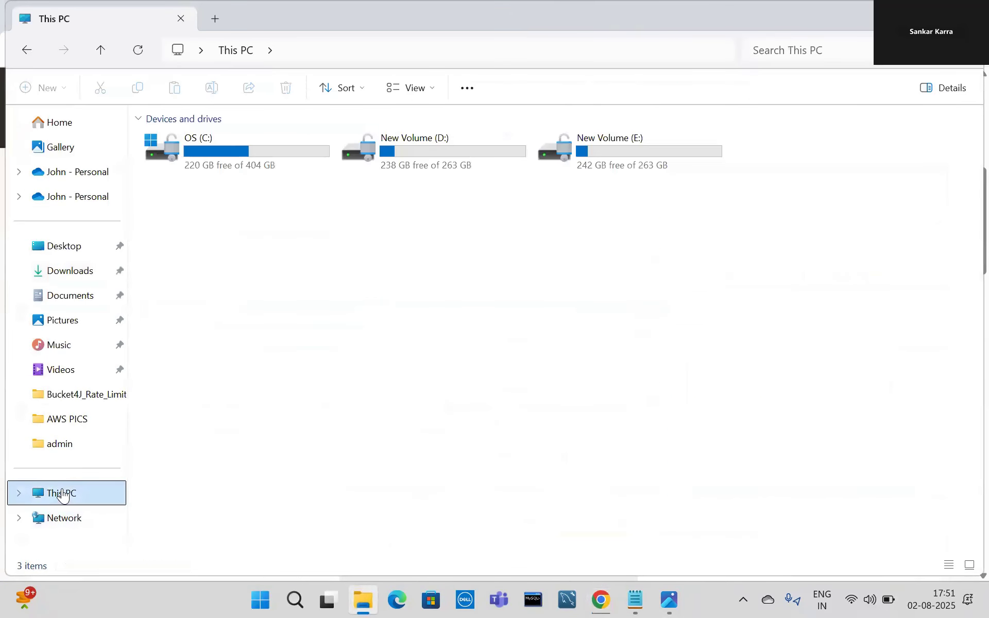
double_click(418, 149)
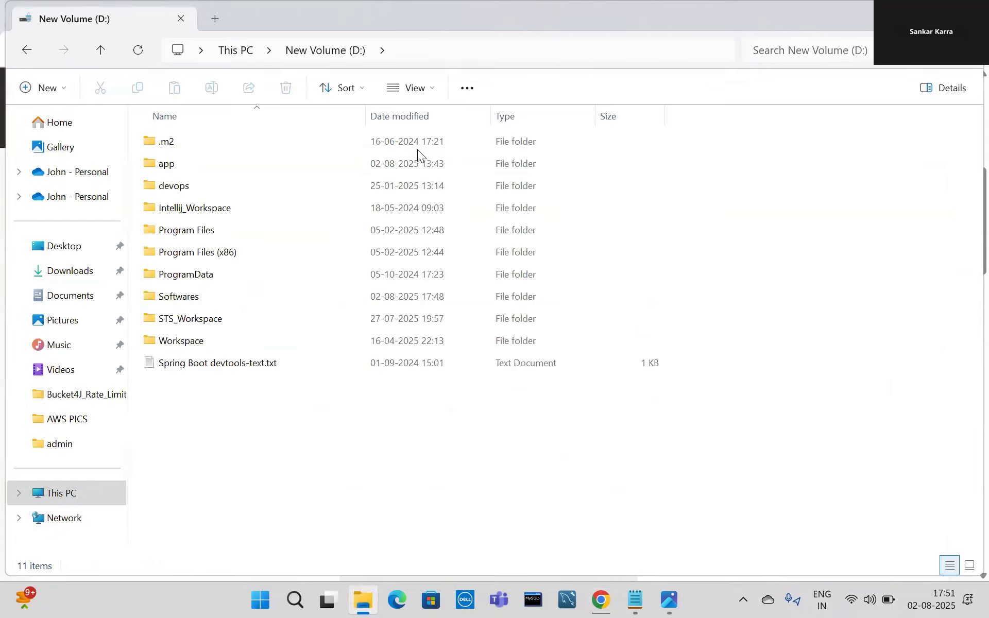
double_click(176, 299)
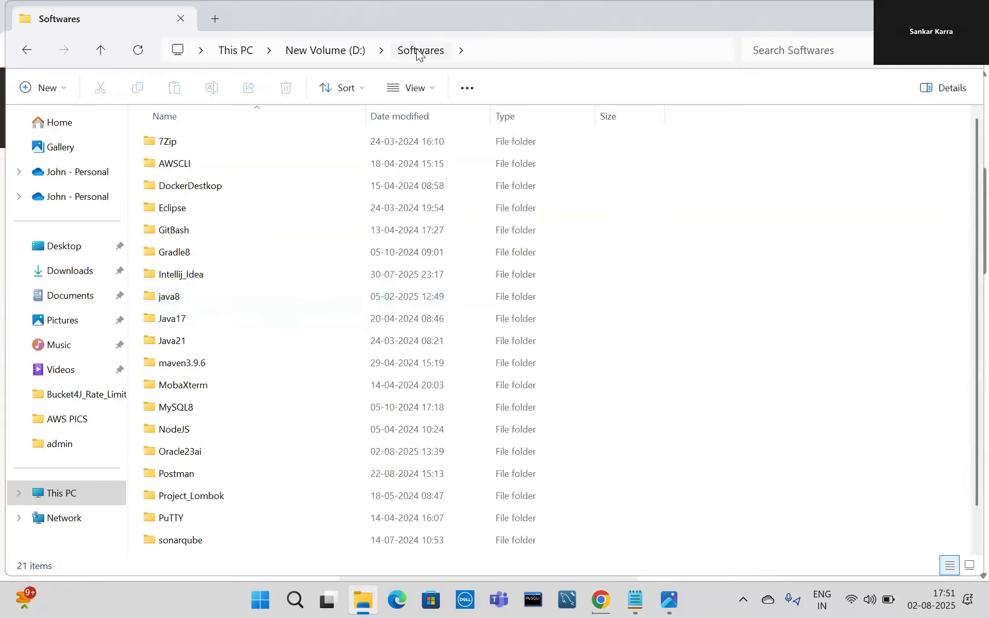
right_click(799, 220)
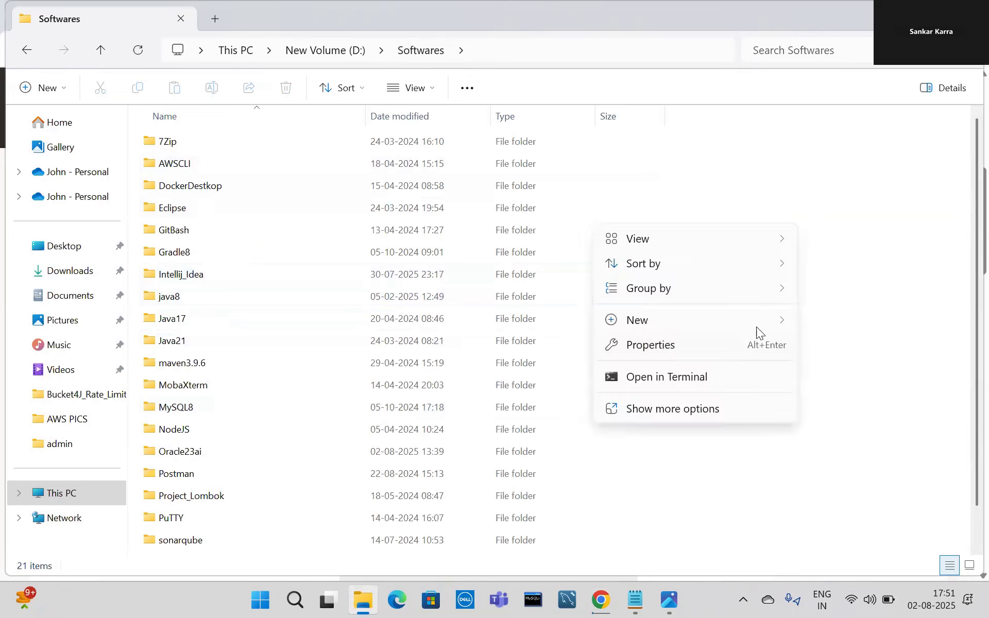
mouse_move(758, 323)
left_click(441, 320)
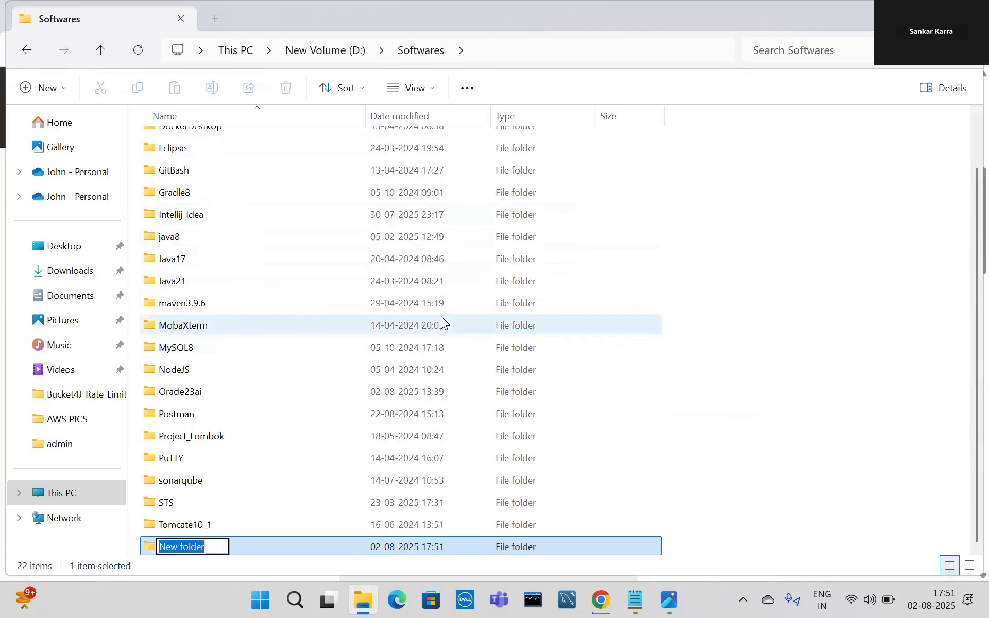
key("BackSpace")
type("SQ")
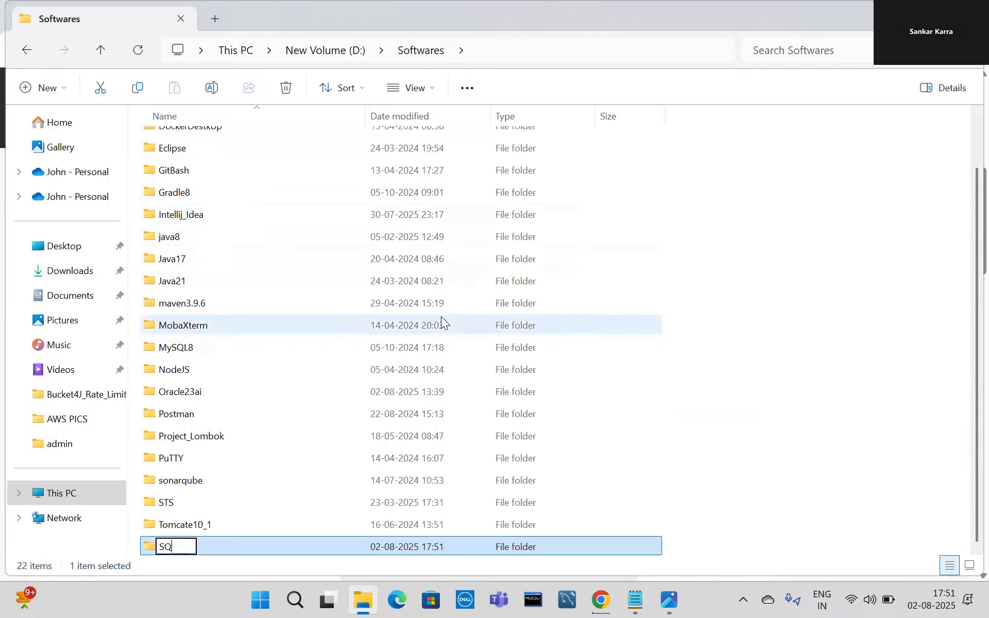
type("LDeveloper")
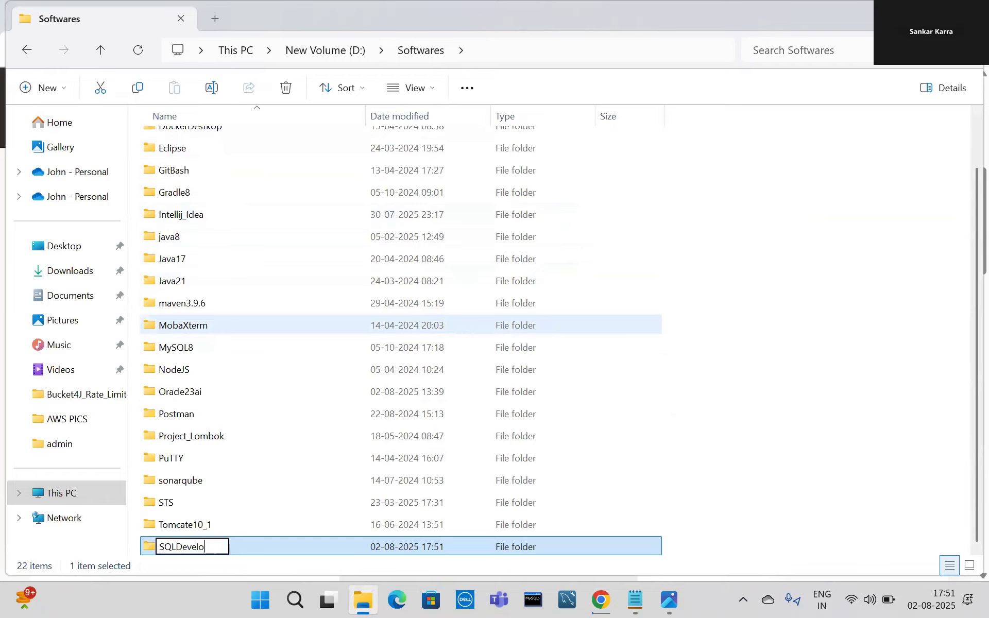
double_click(265, 547)
Confirm in Chrome's download history that sqldeveloper-24.3.1.347.1826-x64.zip (559 MB) has finished downloading.
left_click(601, 599)
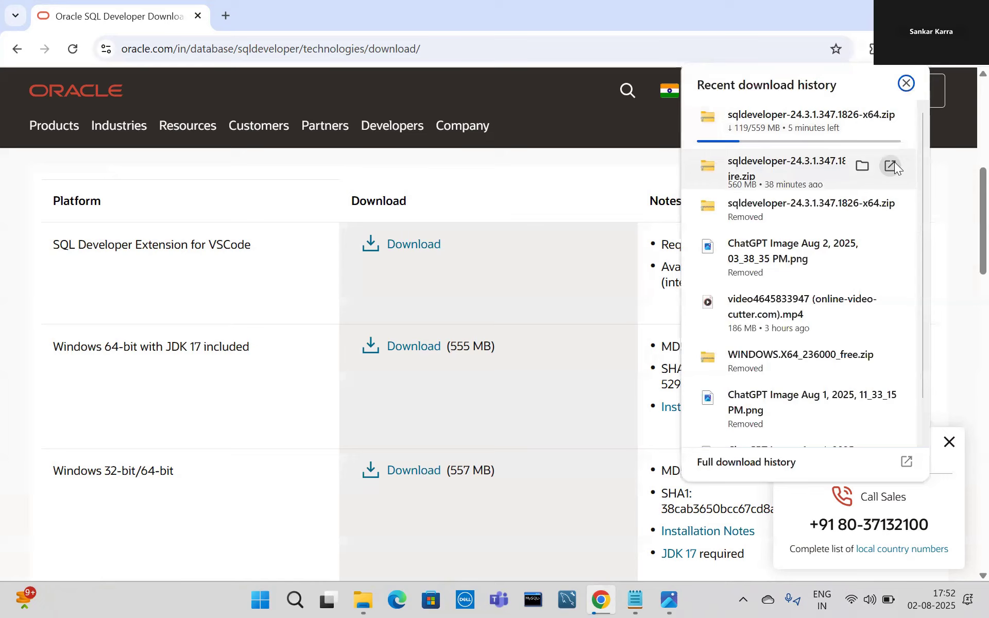
left_click(946, 194)
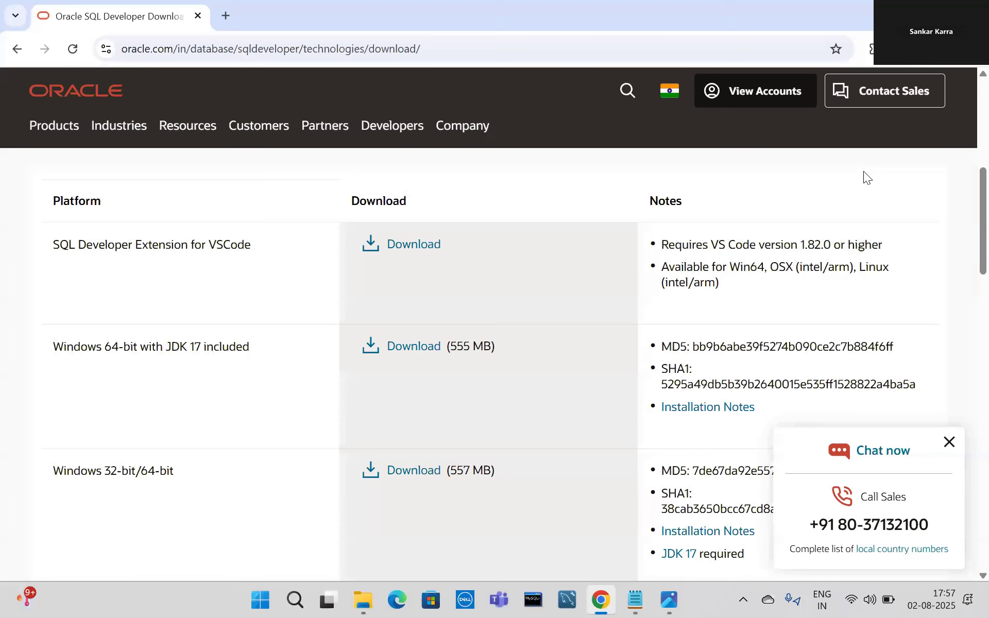
left_click(917, 48)
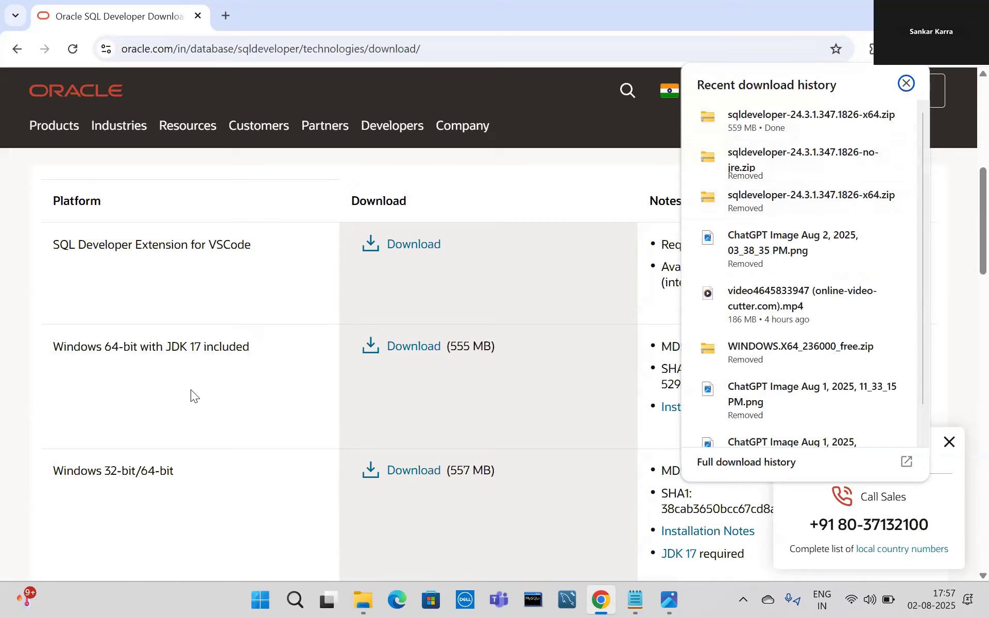
left_click_drag(52, 350, 251, 354)
left_click(251, 354)
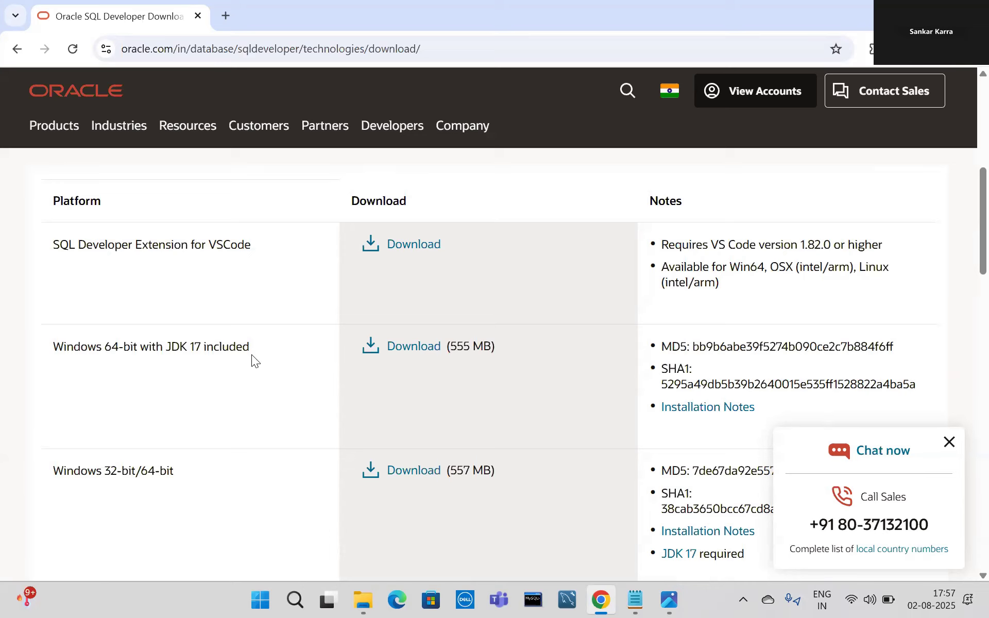
left_click(915, 49)
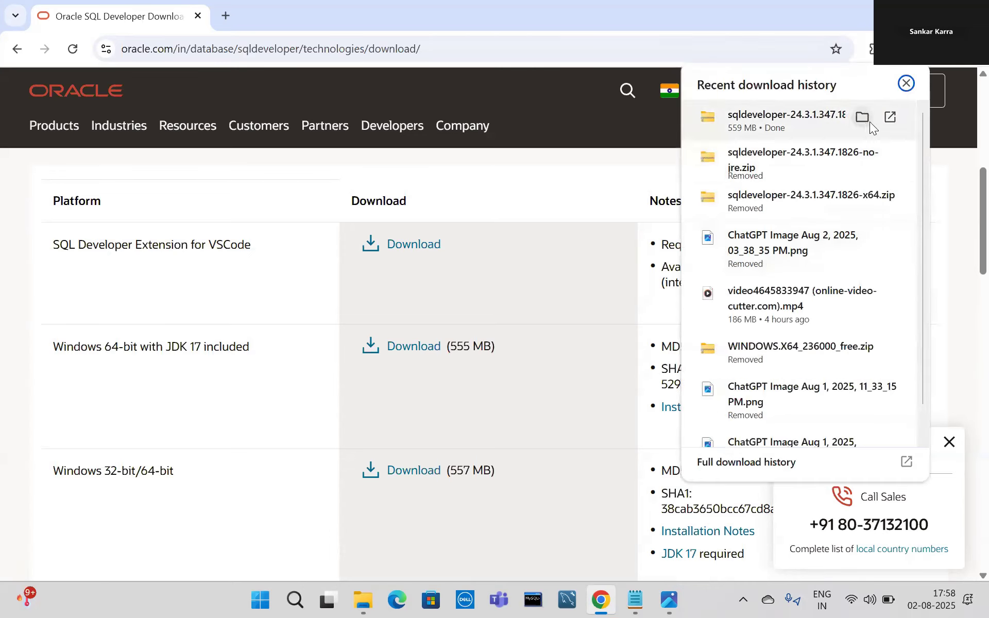
Move sqldeveloper-24.3.1.347.1826-x64.zip from Downloads into the D:\Softwares\SQLDeveloper folder.
left_click(859, 116)
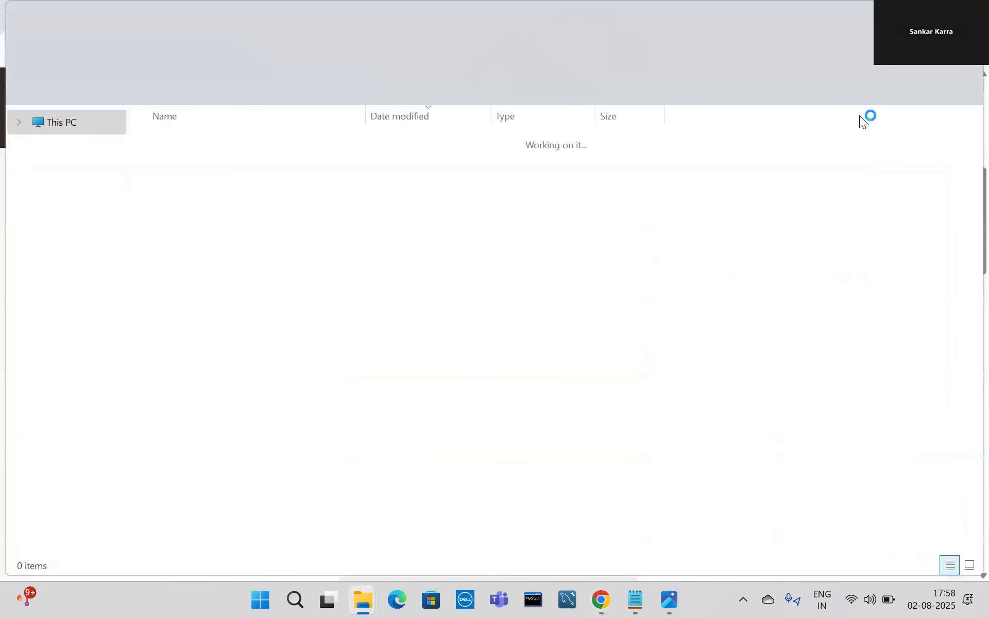
left_click(601, 600)
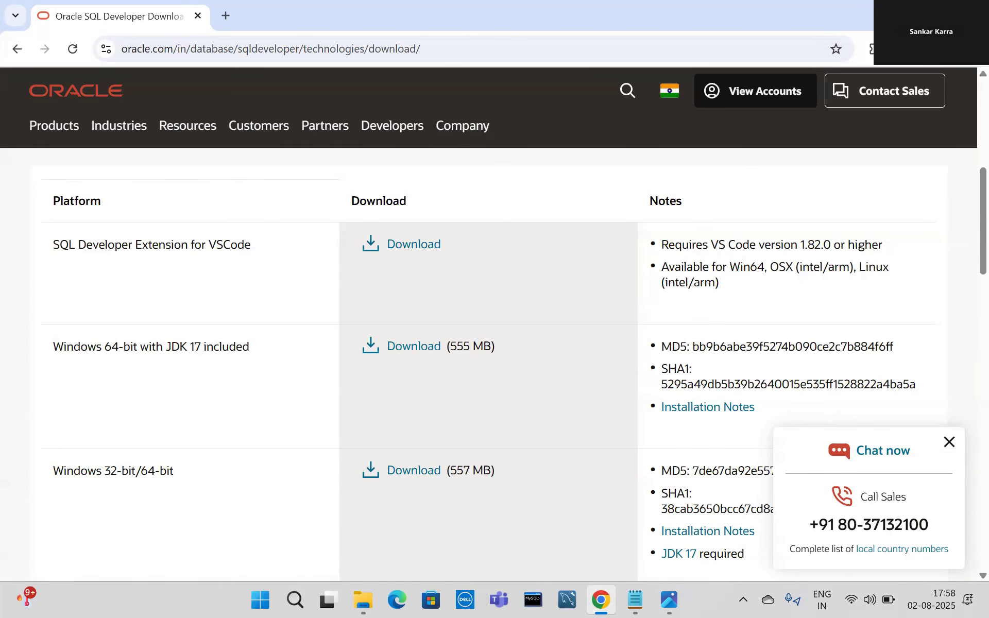
left_click(901, 15)
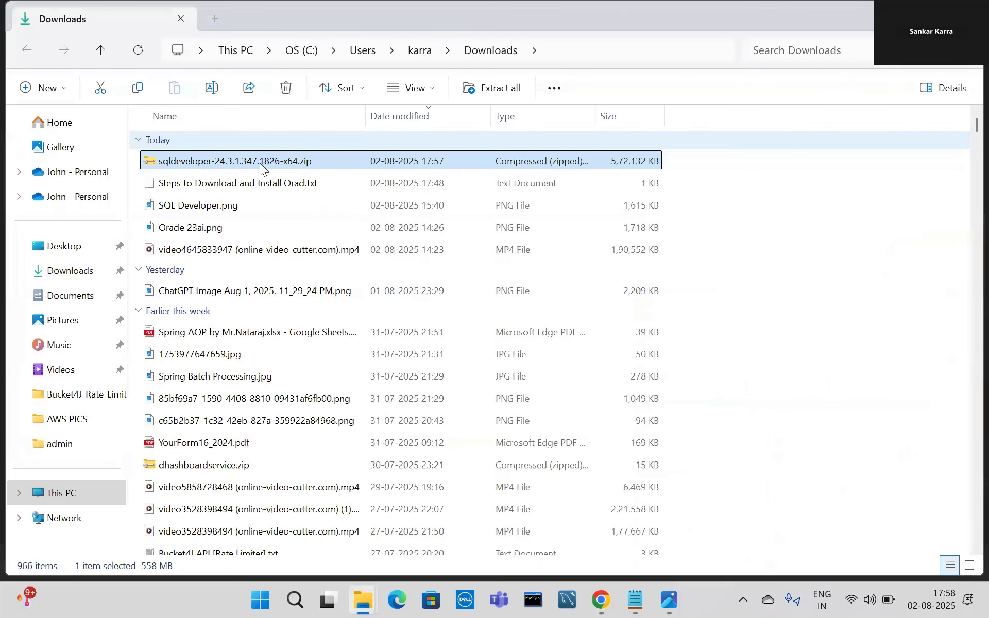
key("ctrl+c")
mouse_move(363, 598)
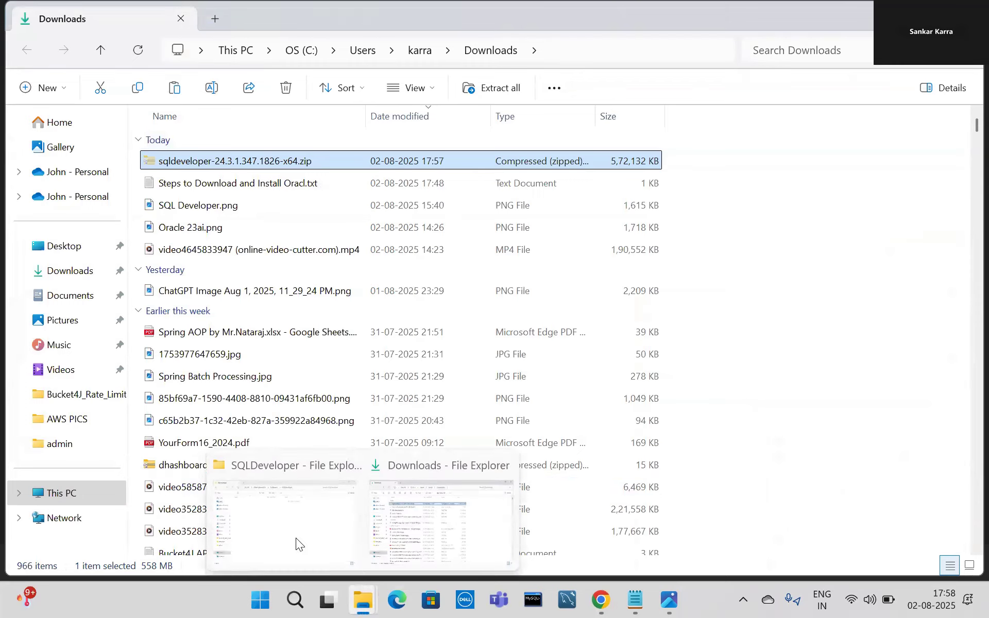
left_click(293, 537)
key("ctrl+v")
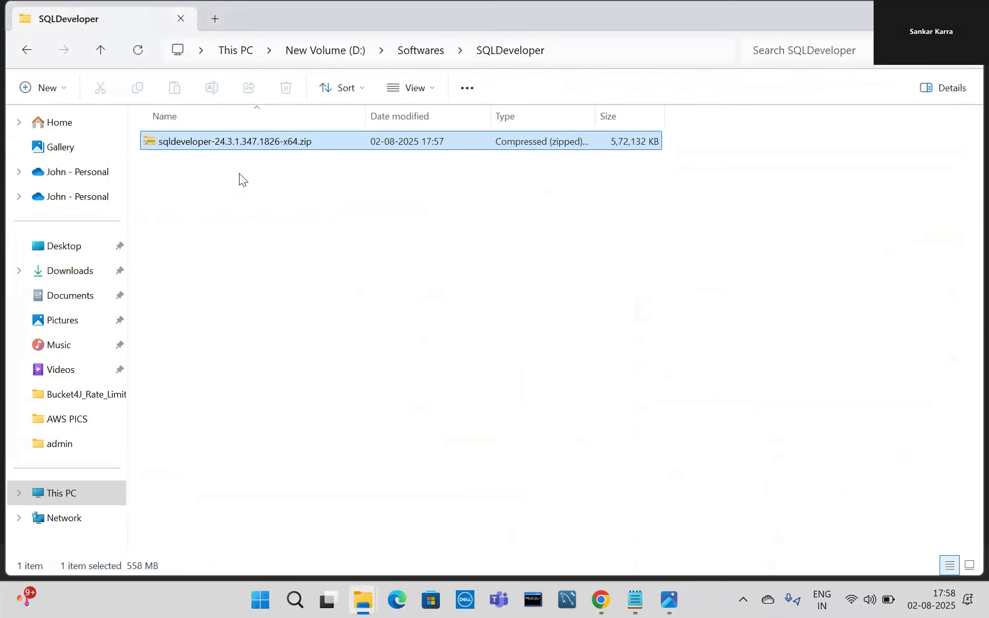
Extract the SQL Developer zip in place with 7-Zip's Extract Here.
right_click(182, 141)
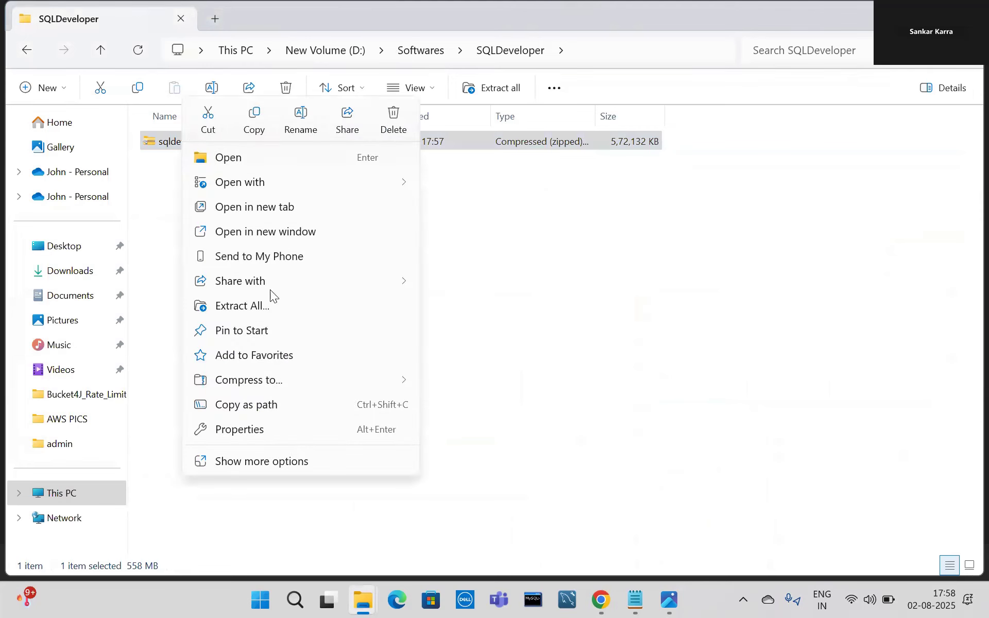
left_click(270, 461)
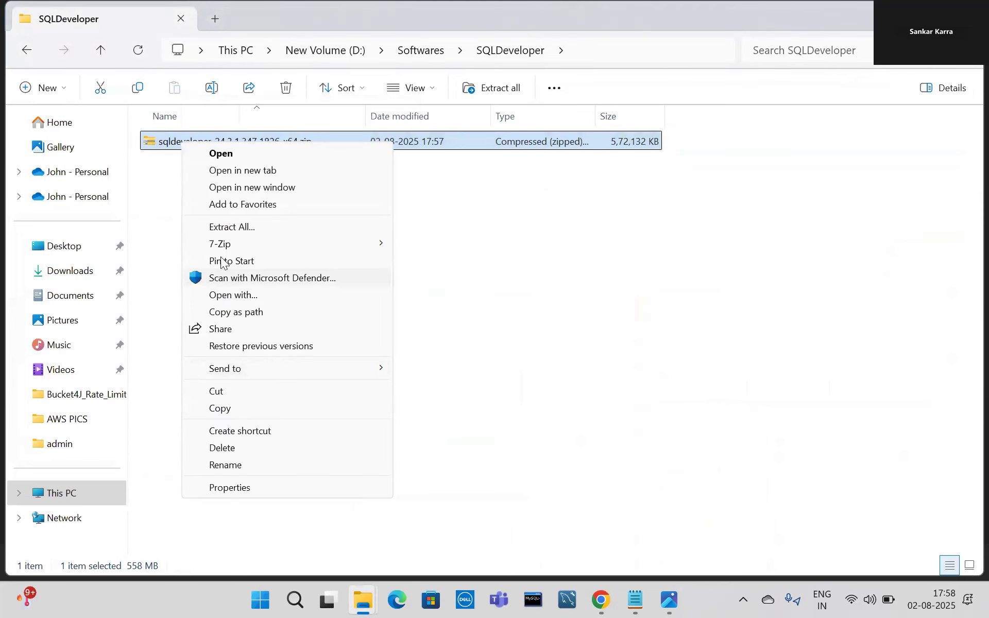
mouse_move(220, 253)
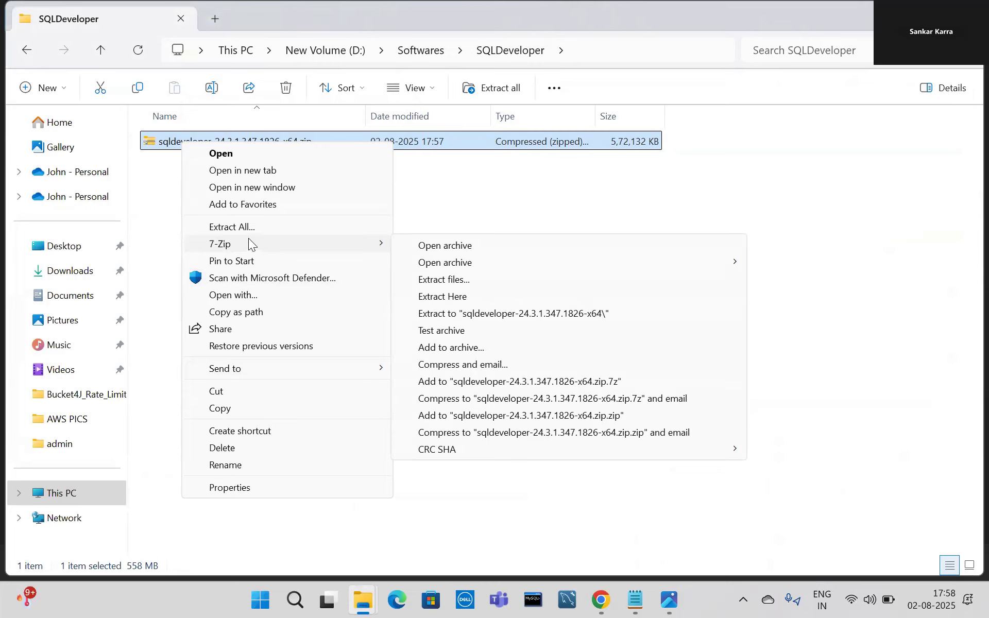
left_click(460, 296)
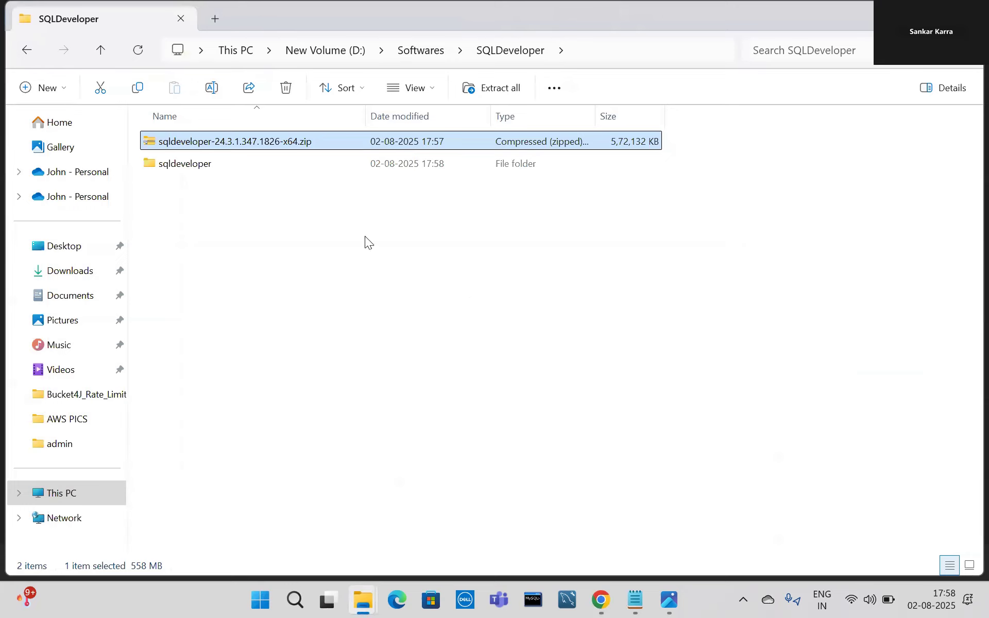
Inside the extracted sqldeveloper folder, send sqldeveloper.exe to the Desktop as a shortcut.
double_click(203, 163)
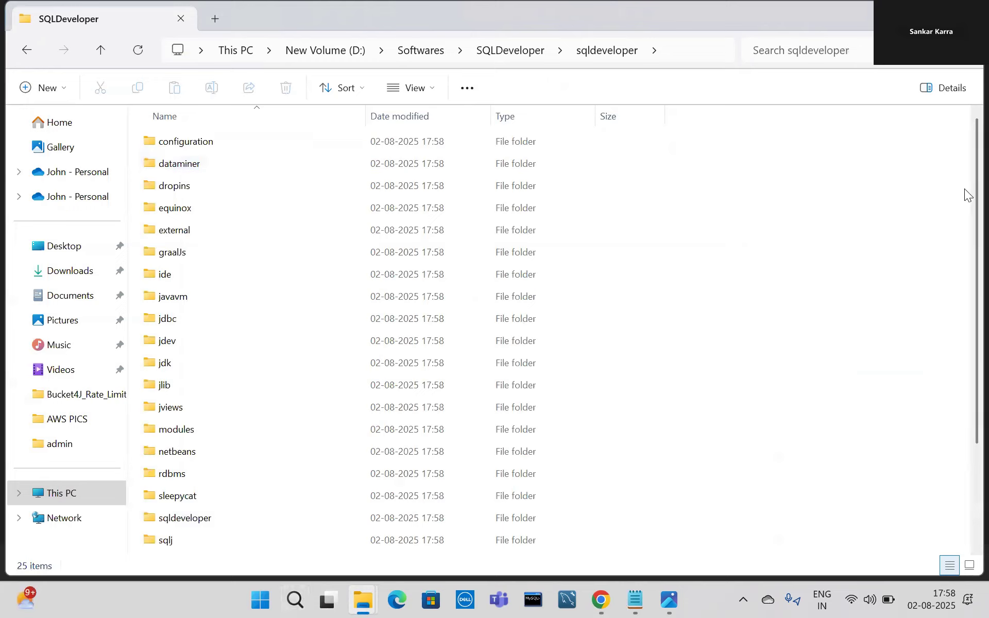
scroll(967, 322, "down", 2)
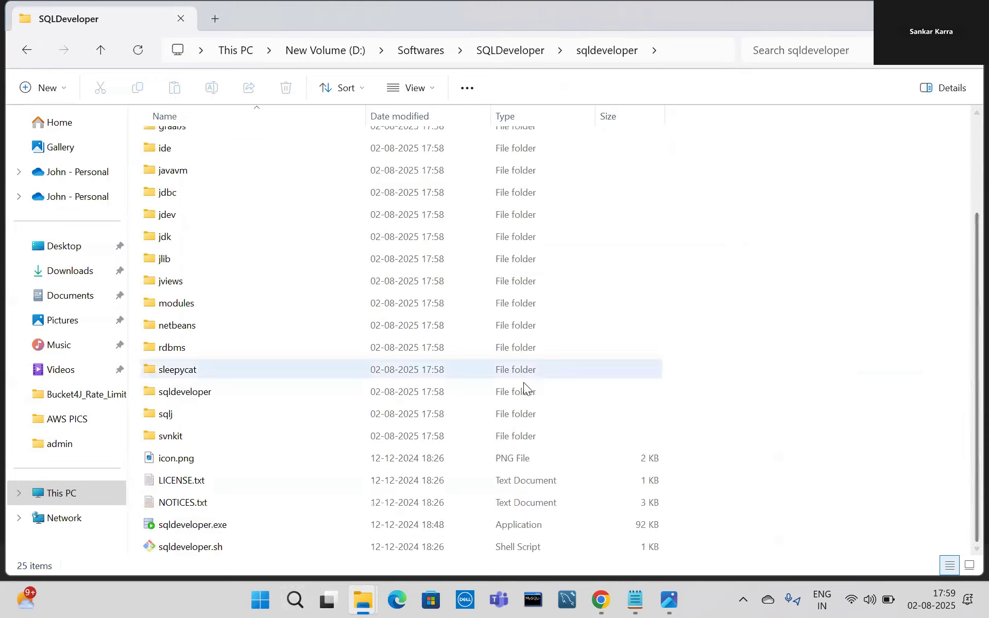
right_click(202, 531)
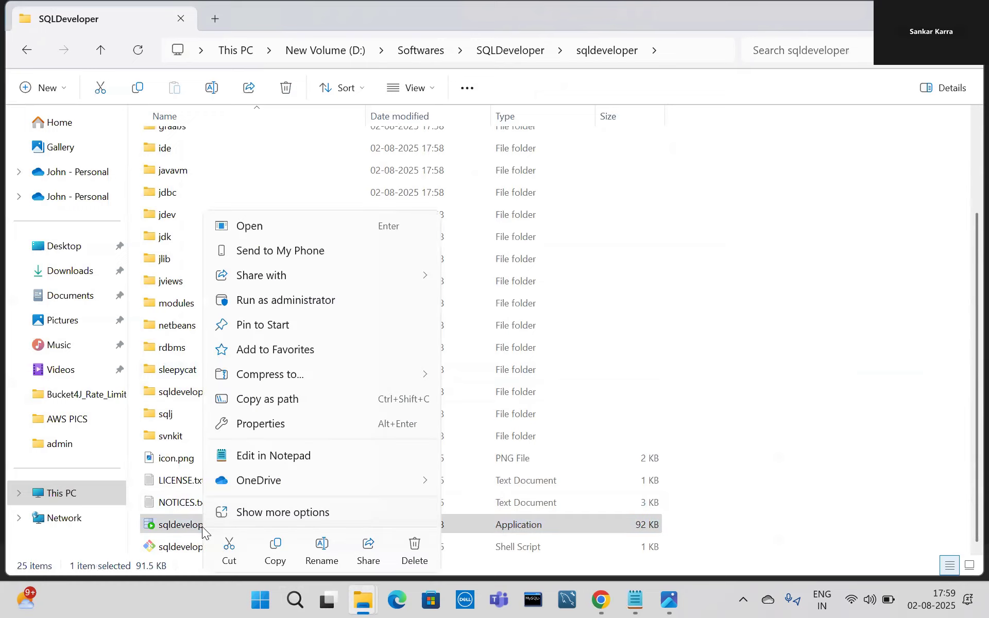
left_click(275, 512)
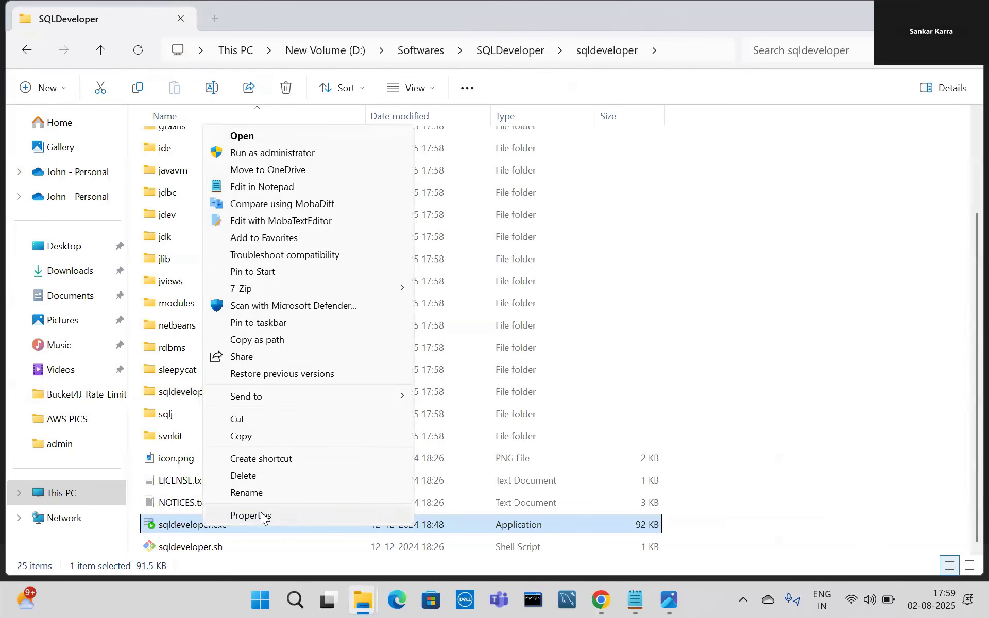
mouse_move(385, 399)
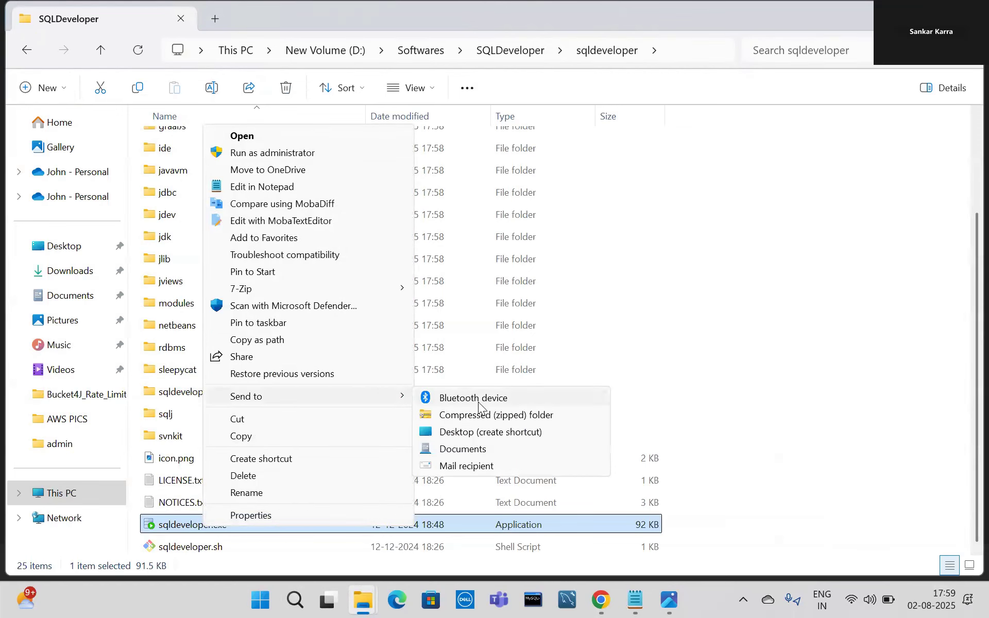
left_click(502, 432)
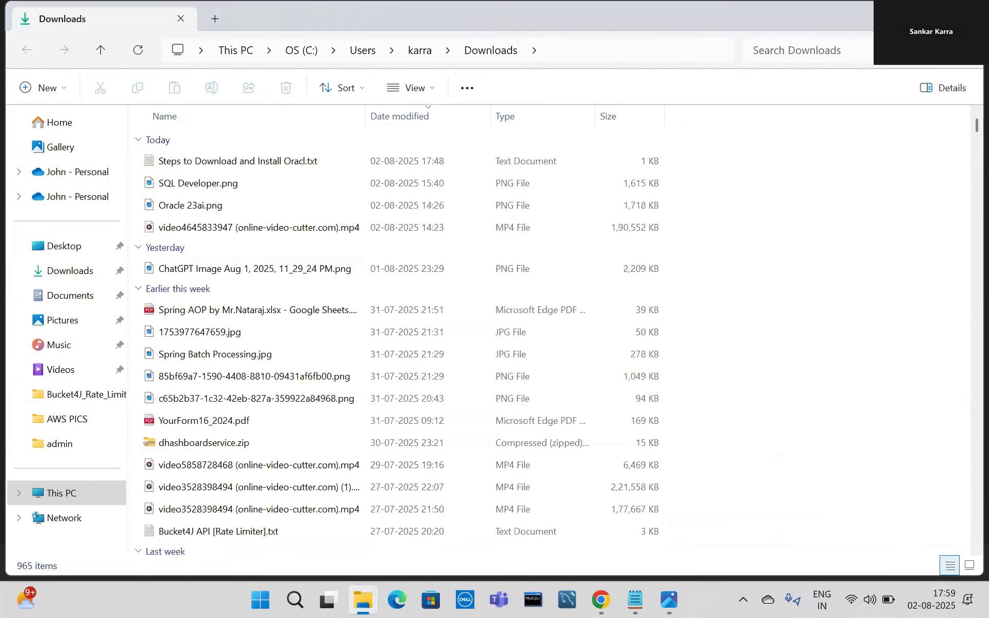
Minimize the Photos window and launch SQL Developer 24.3.1 from its desktop shortcut.
key("Return")
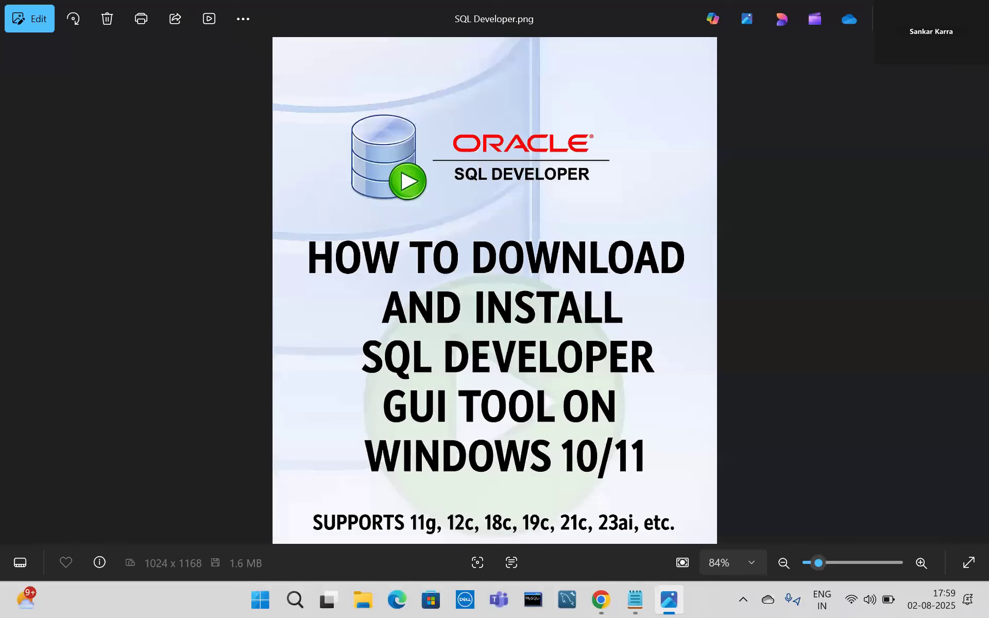
left_click(900, 14)
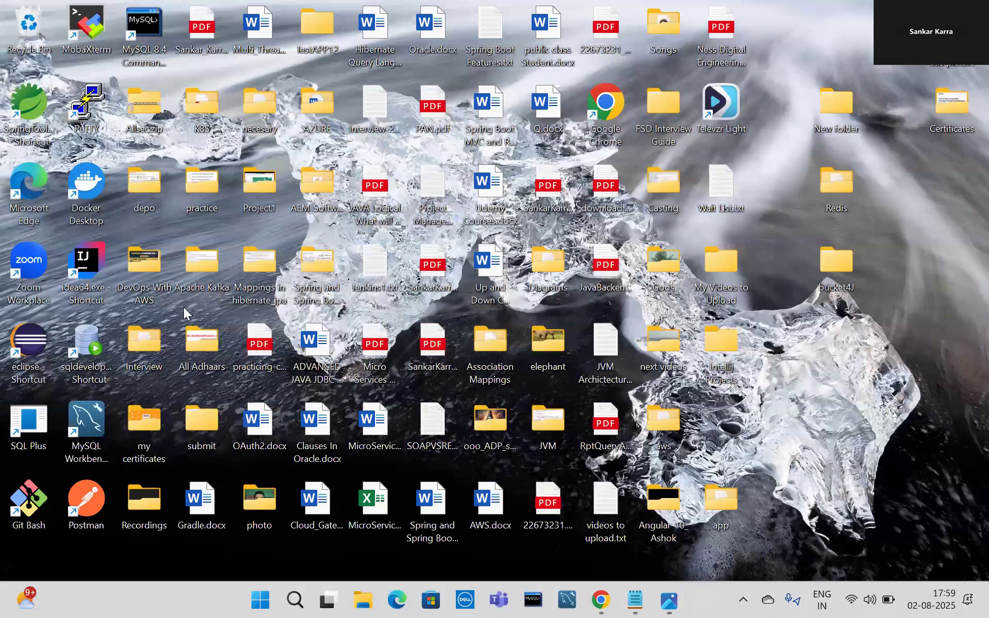
double_click(90, 355)
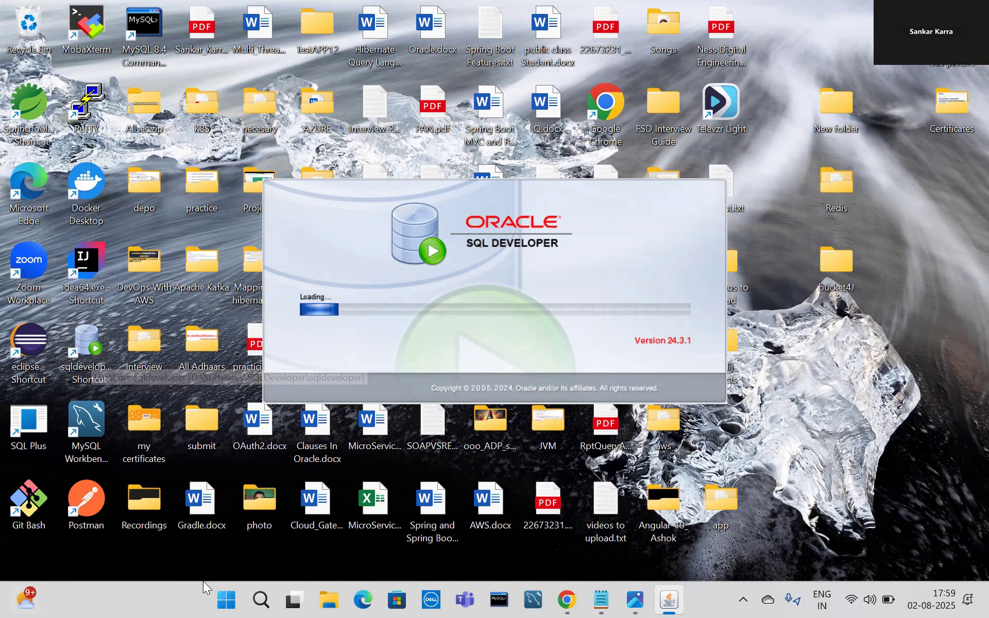
Open the Services console by running services.msc from the Run dialog.
left_click(262, 599)
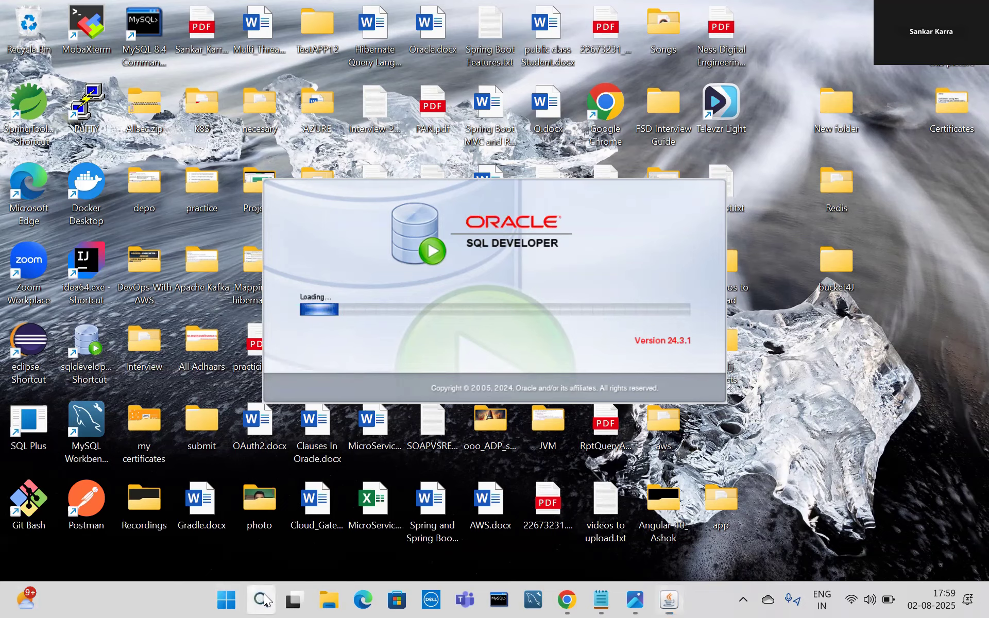
key("super+r")
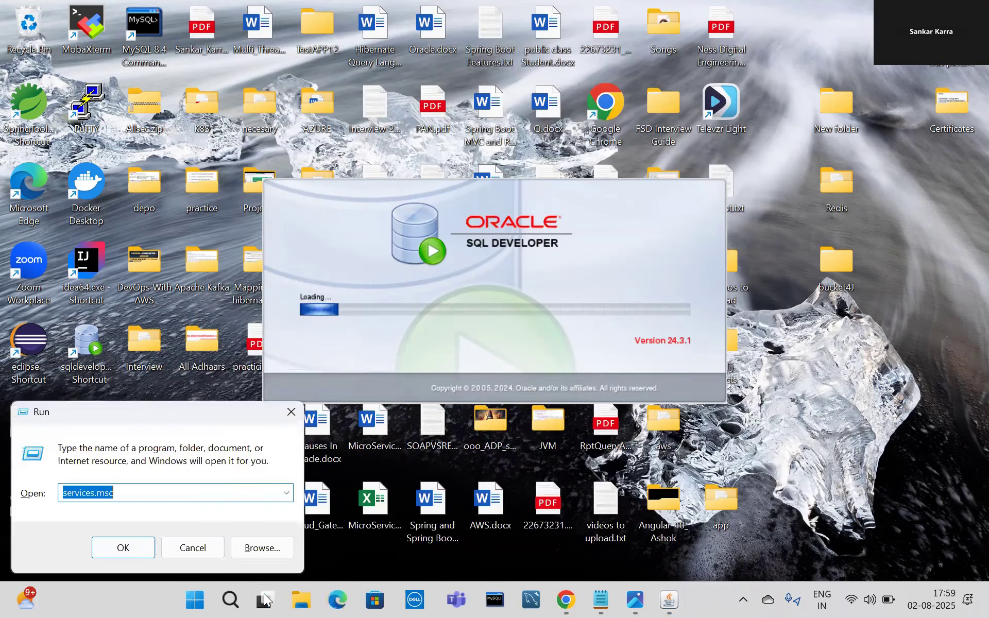
left_click(124, 496)
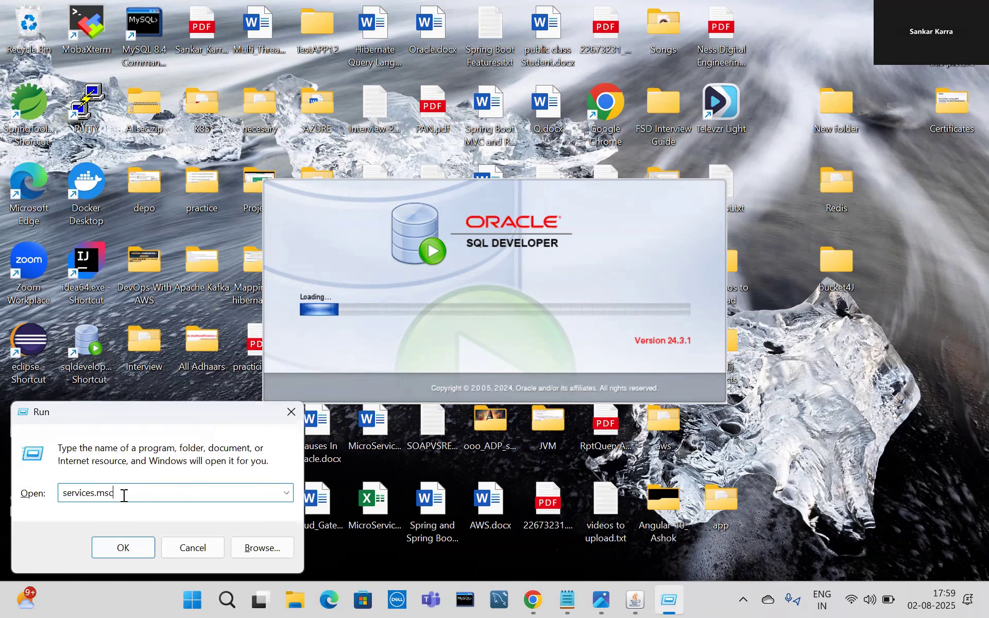
left_click(116, 544)
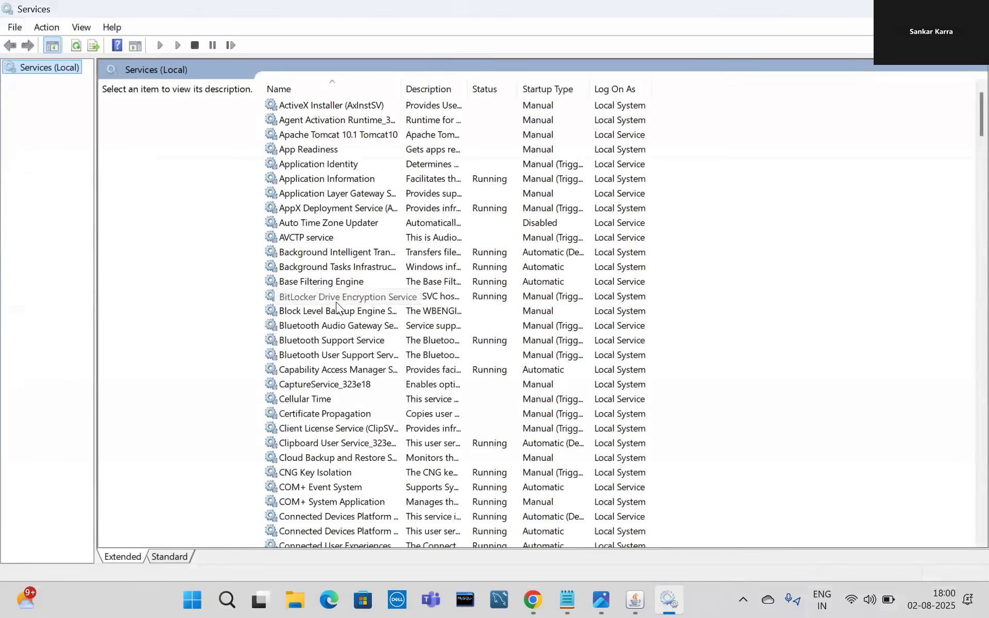
Check that OracleServiceFREE and OracleOraDB23Home1TNSListener are running, then hide Services.
left_click(336, 302)
key("o")
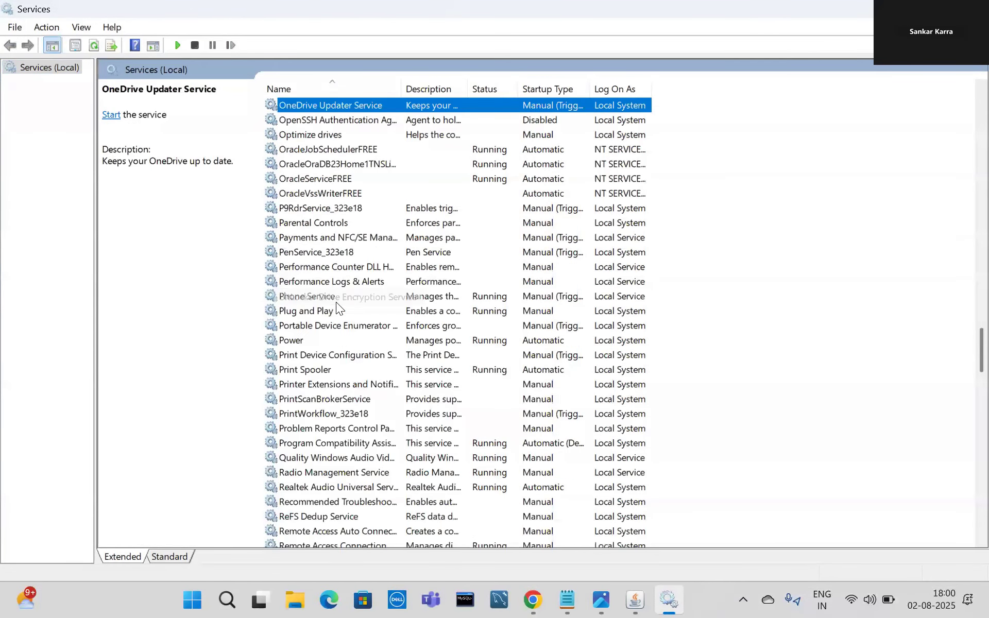
left_click(339, 150)
left_click(354, 166)
left_click(356, 192)
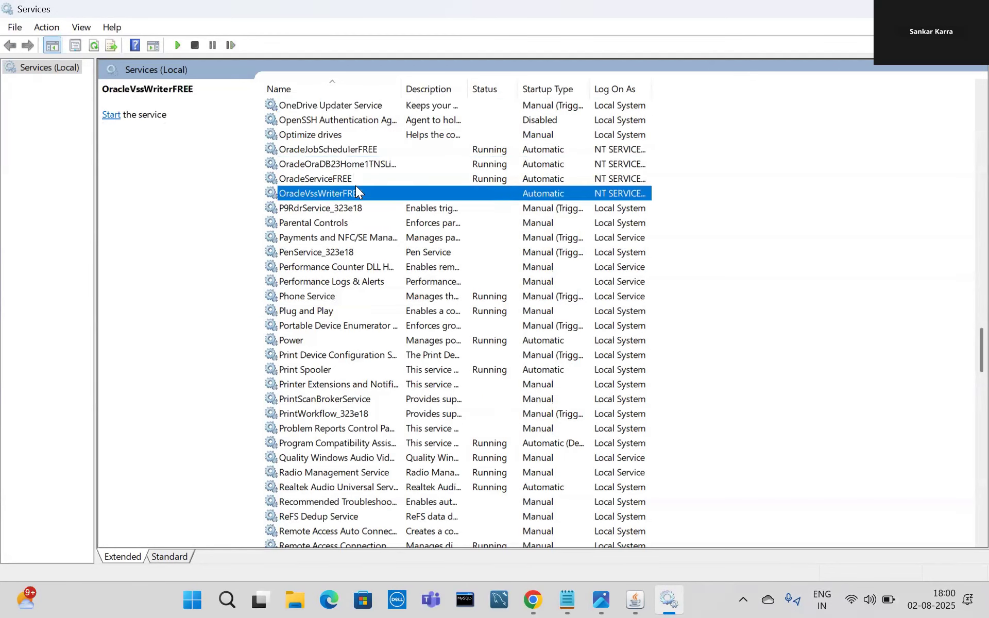
left_click(343, 176)
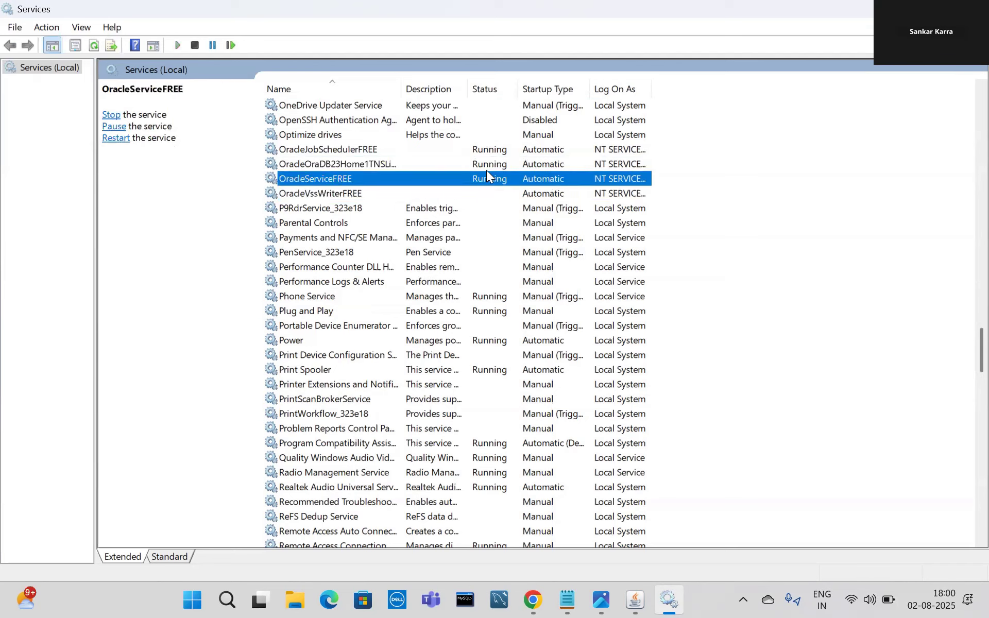
left_click(388, 162)
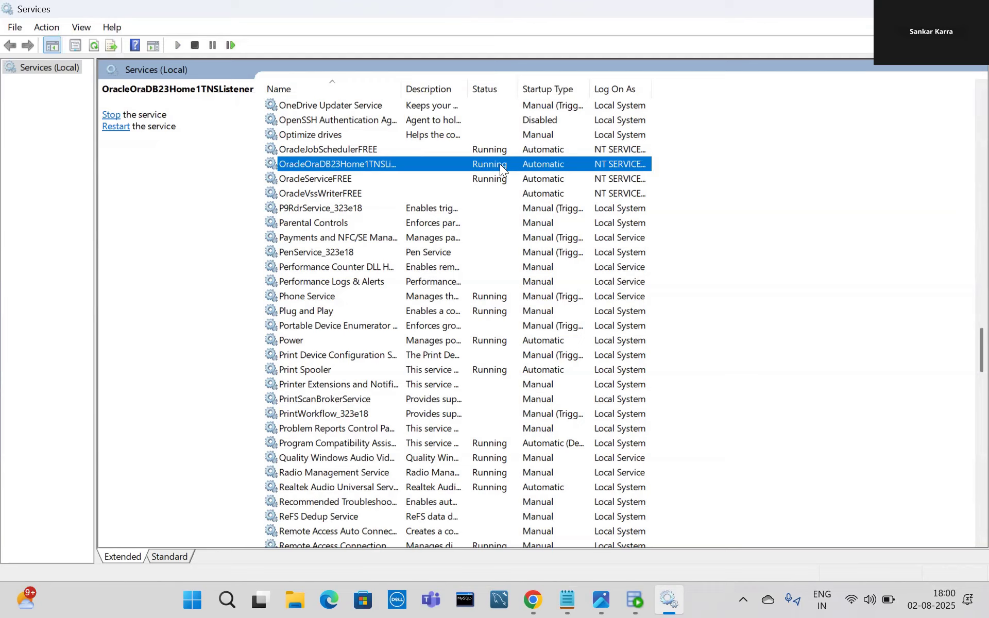
right_click(354, 162)
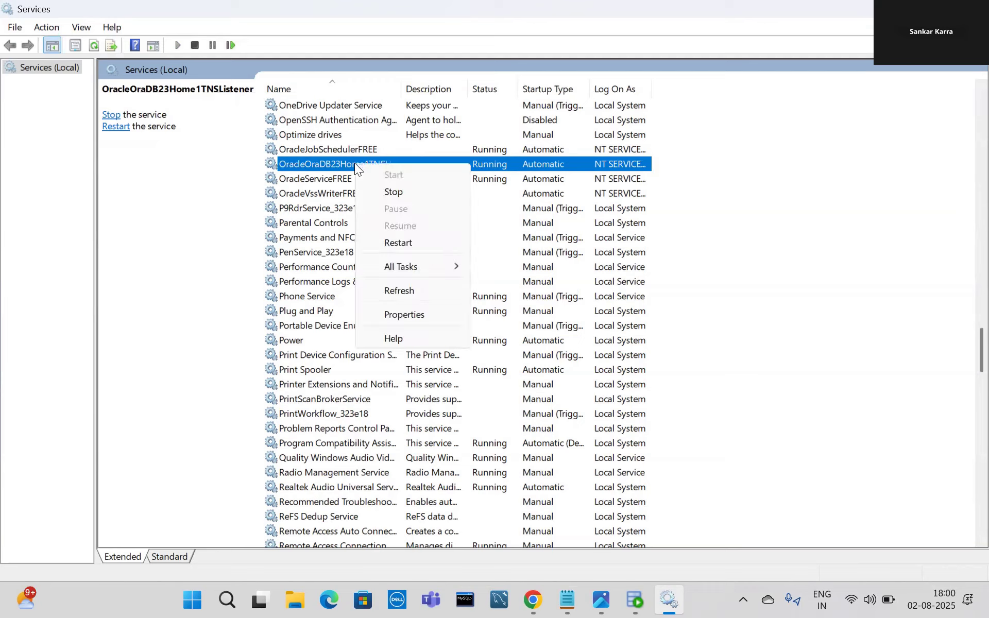
left_click(668, 599)
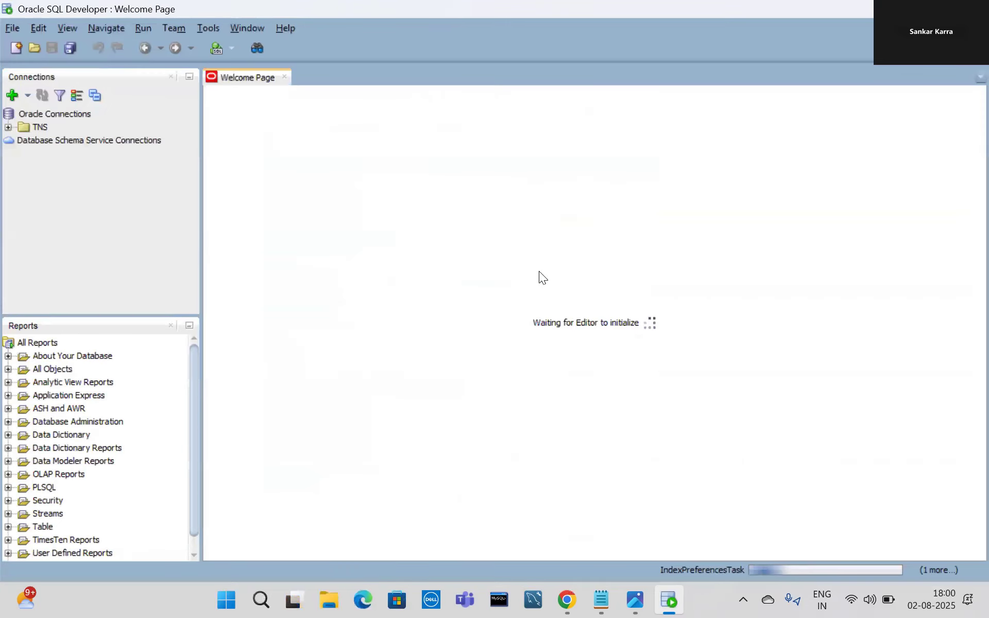
Define a new connection named DEV for user SYSTEM, entering the account password with Save Password ticked.
left_click(18, 97)
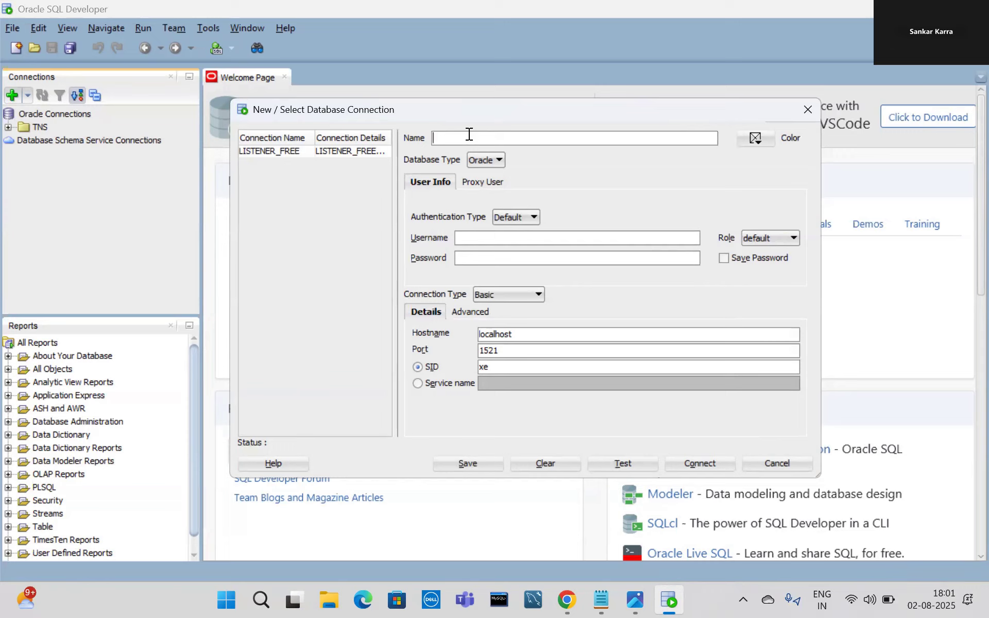
type("DEV")
type("SYSET")
key("BackSpace")
key("BackSpace")
type("TEM")
left_click(468, 259)
type("password")
left_click(725, 257)
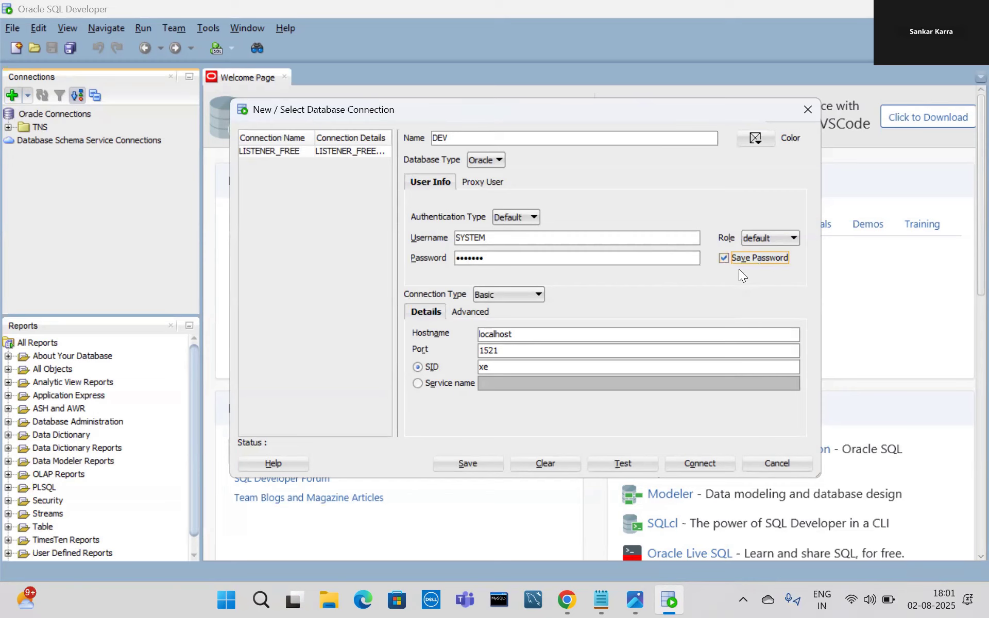
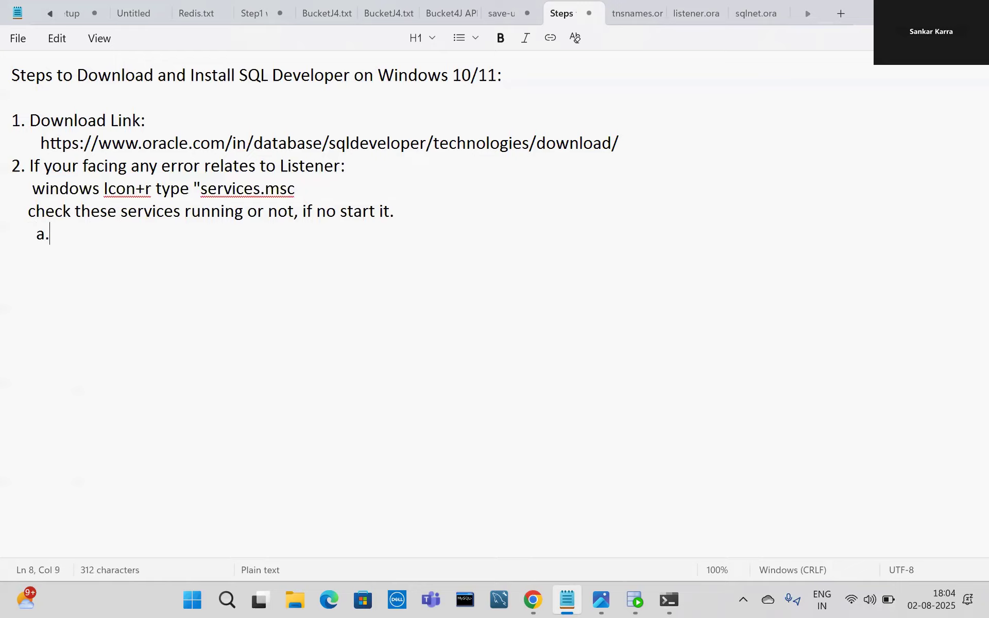
Open the Windows Run prompt with Win+R.
key("super+r")
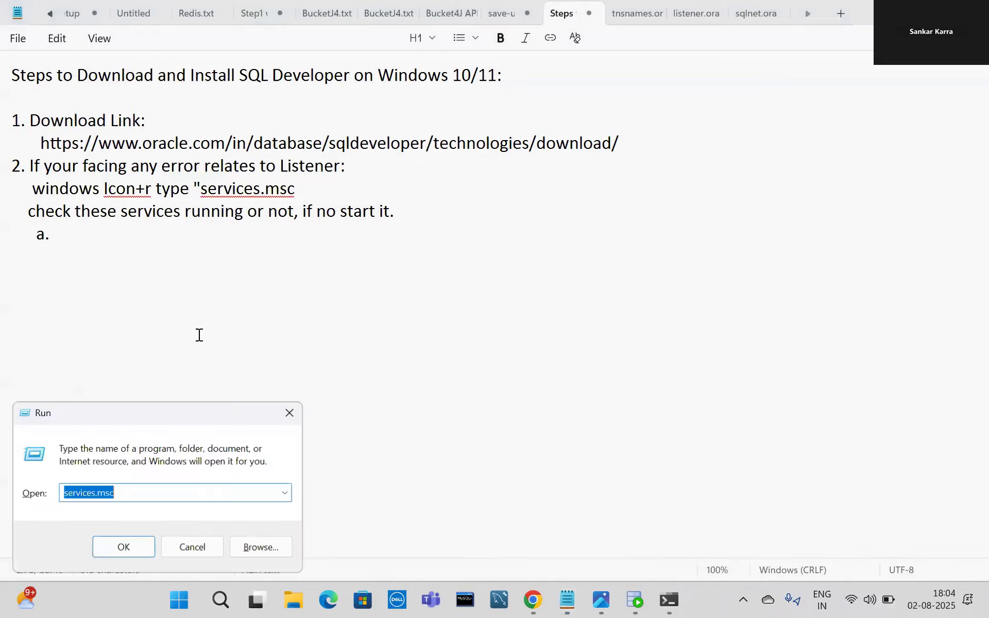
Launch services.msc and open OracleJobSchedulerFREE's properties to check its status.
key("Return")
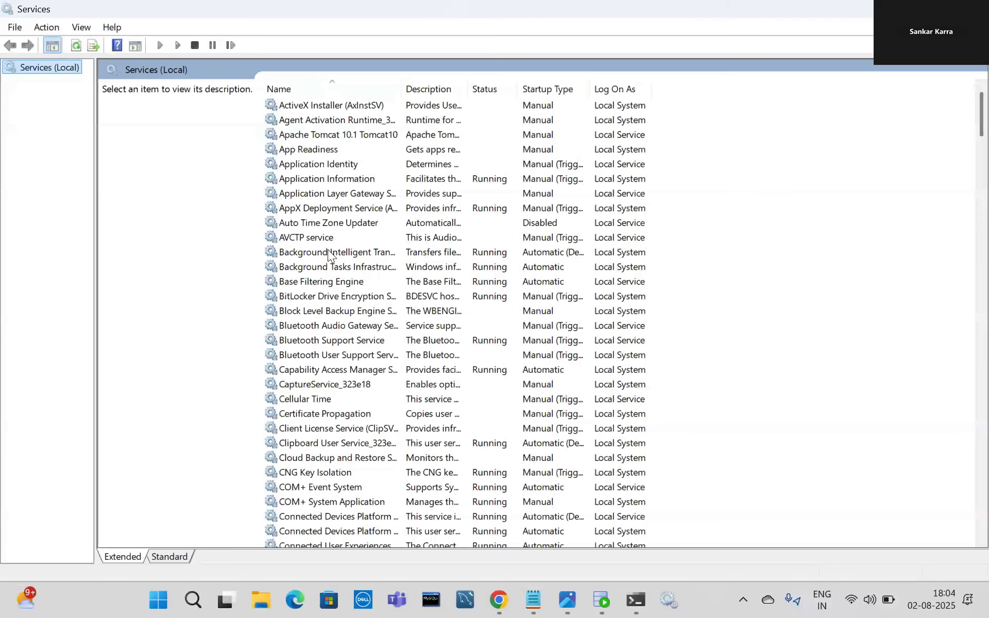
left_click(328, 251)
key("o")
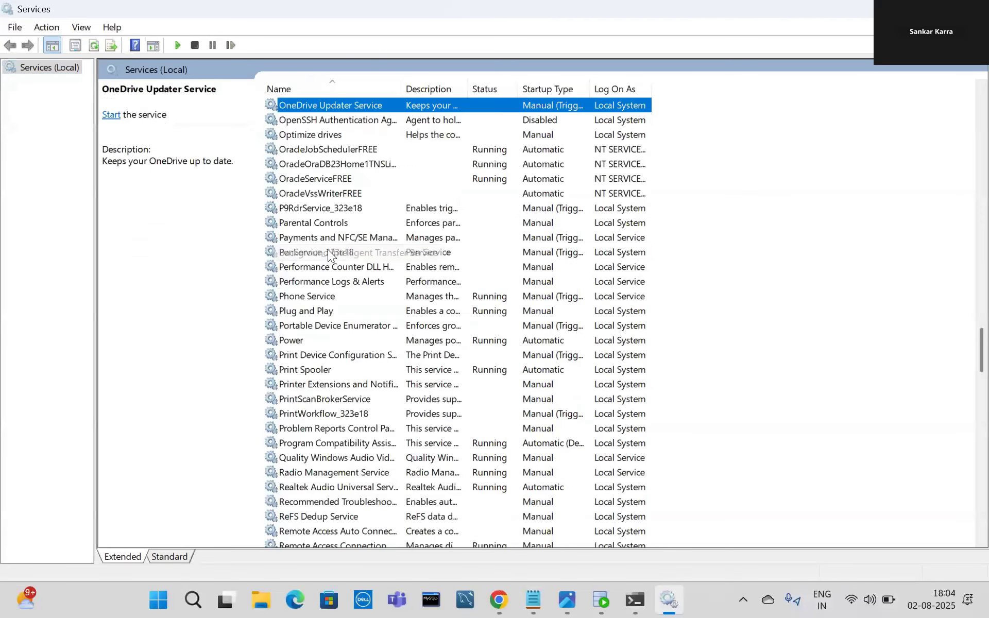
left_click(709, 180)
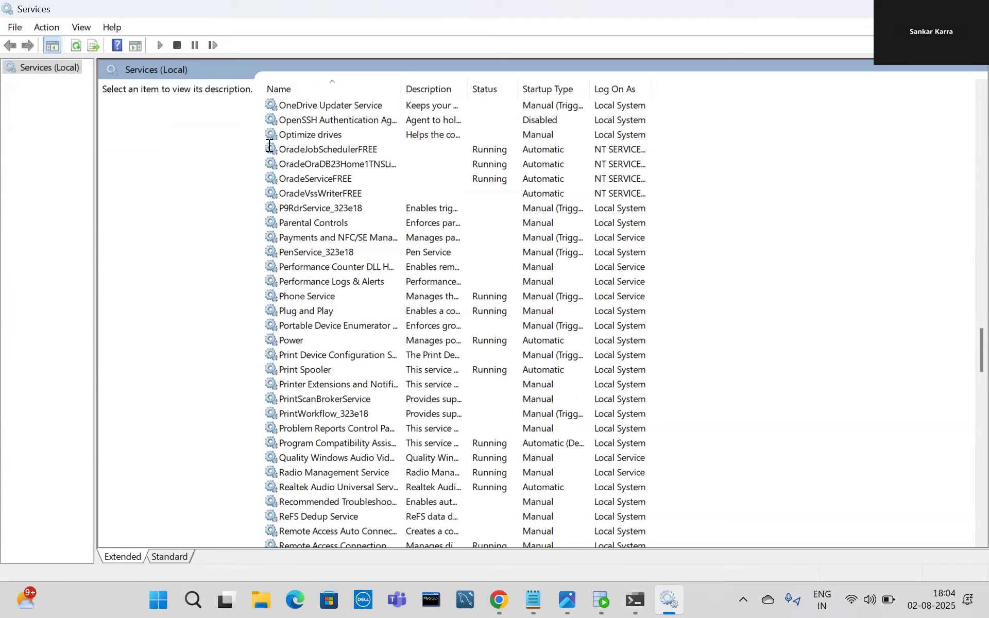
left_click(362, 178)
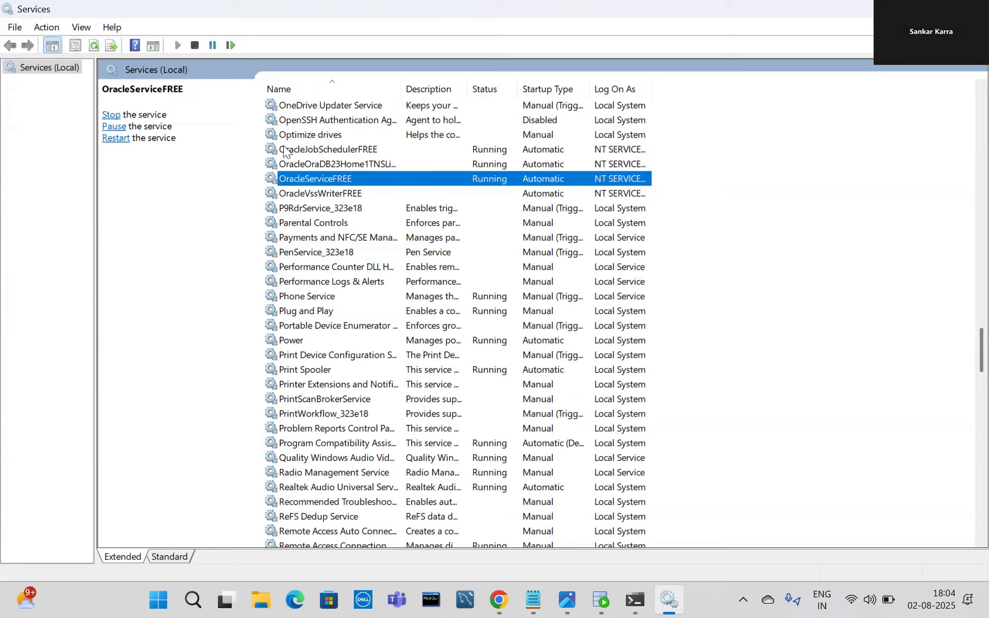
left_click(279, 148)
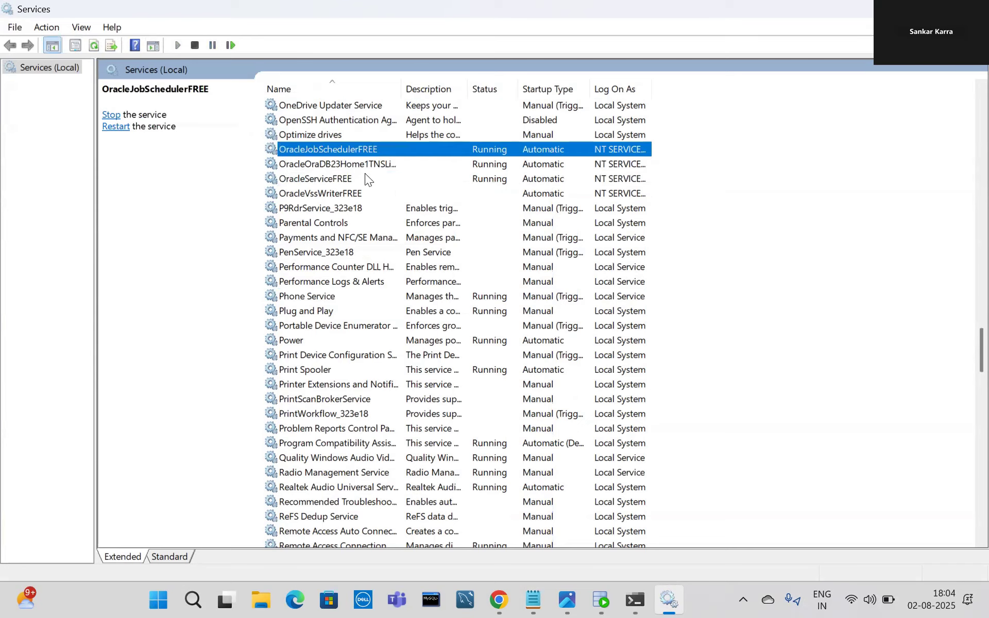
double_click(352, 149)
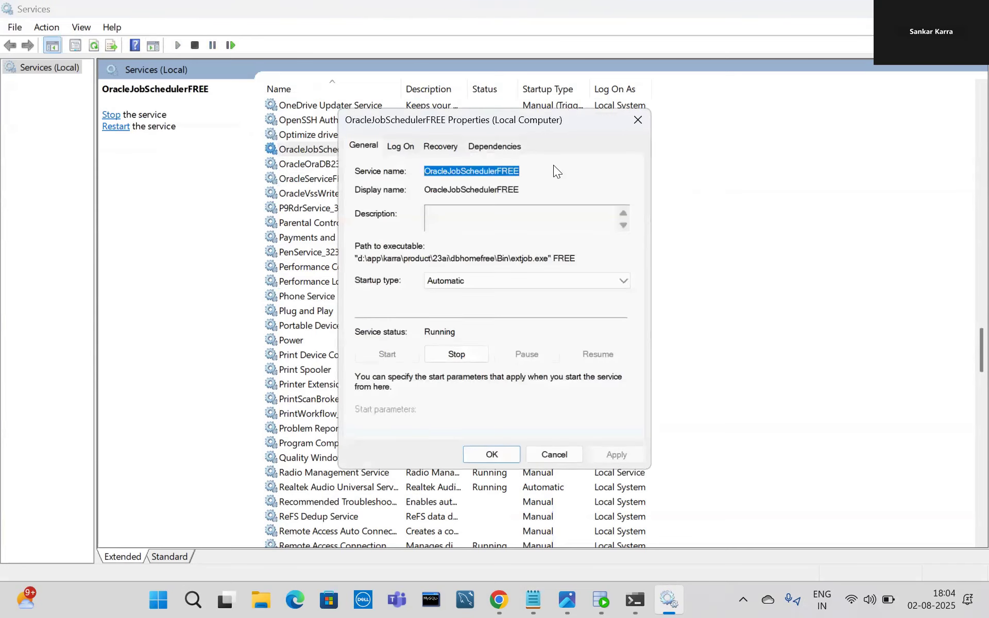
left_click(636, 117)
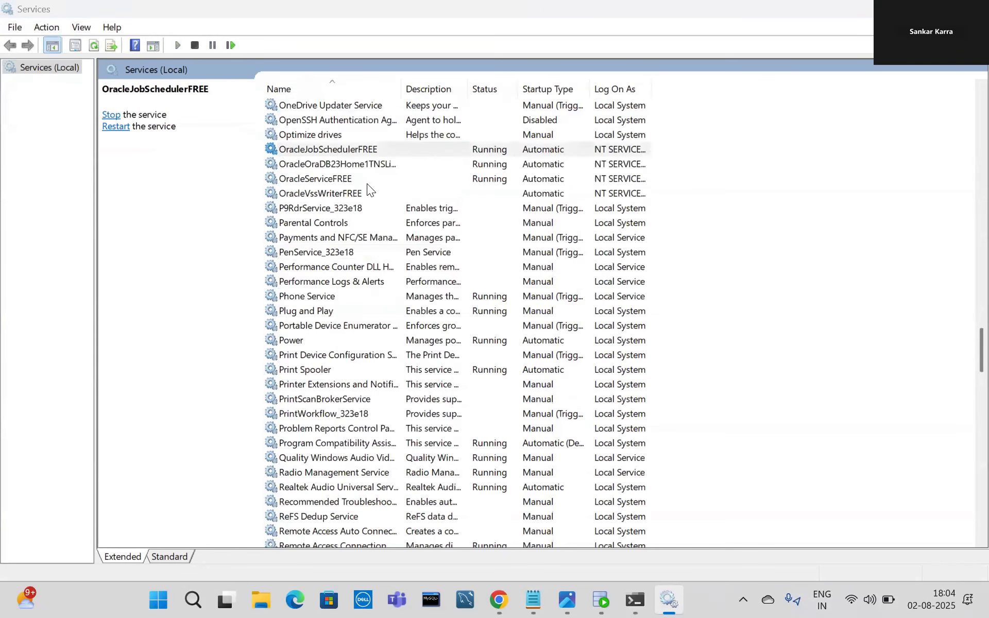
right_click(335, 149)
double_click(317, 149)
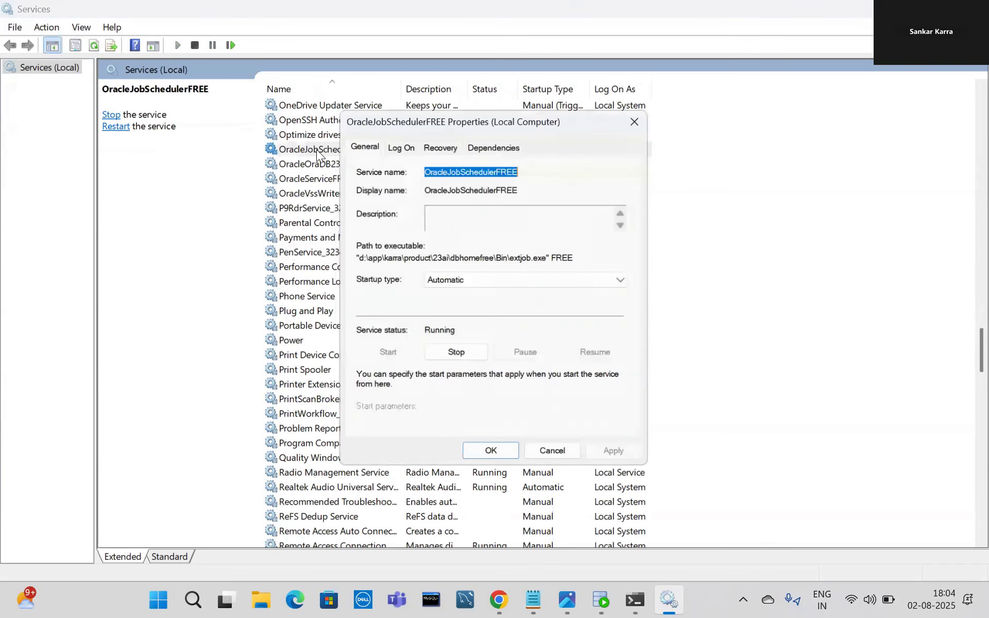
Paste OracleJobSchedulerFREE as item a. in the Notepad steps and start item b.
left_click(533, 599)
type("OracleJobSchedulerFREE")
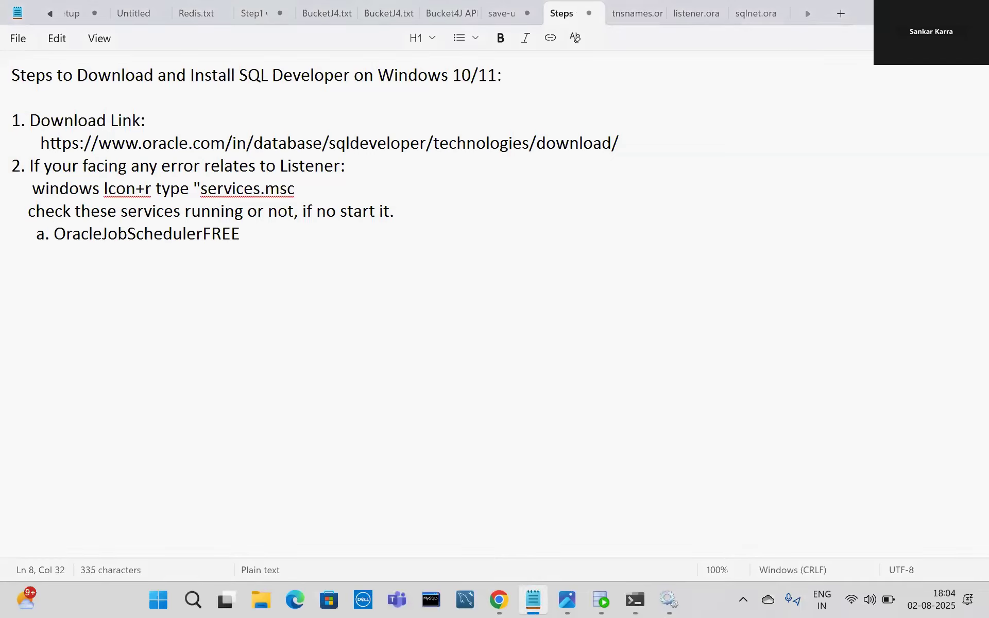
key("Return")
type("b.")
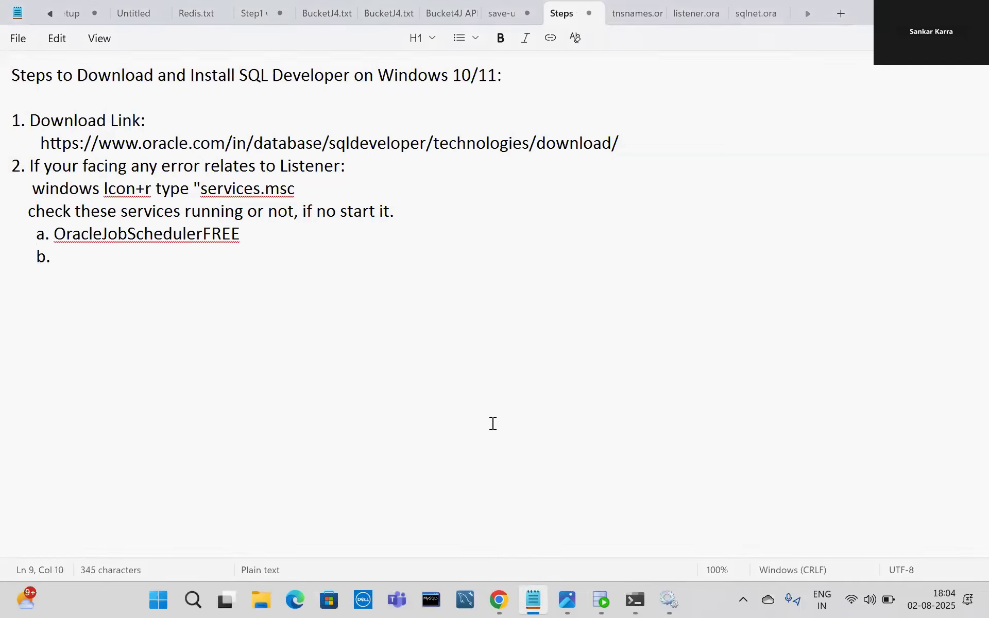
Add OracleOraDB23Home1TNSListener as item b. and start an aligned item c.
left_click(668, 598)
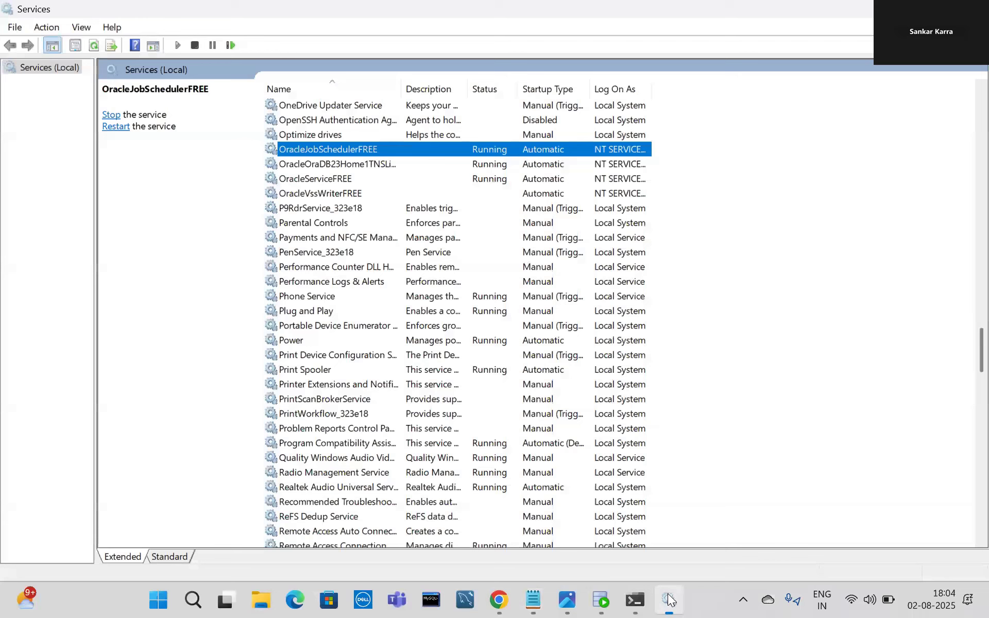
left_click(352, 167)
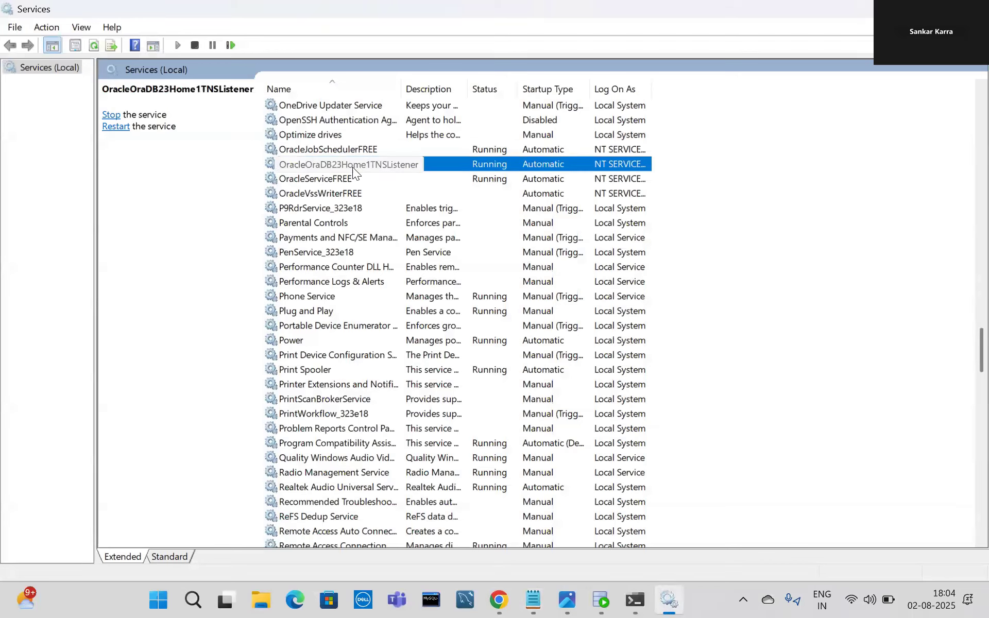
double_click(346, 163)
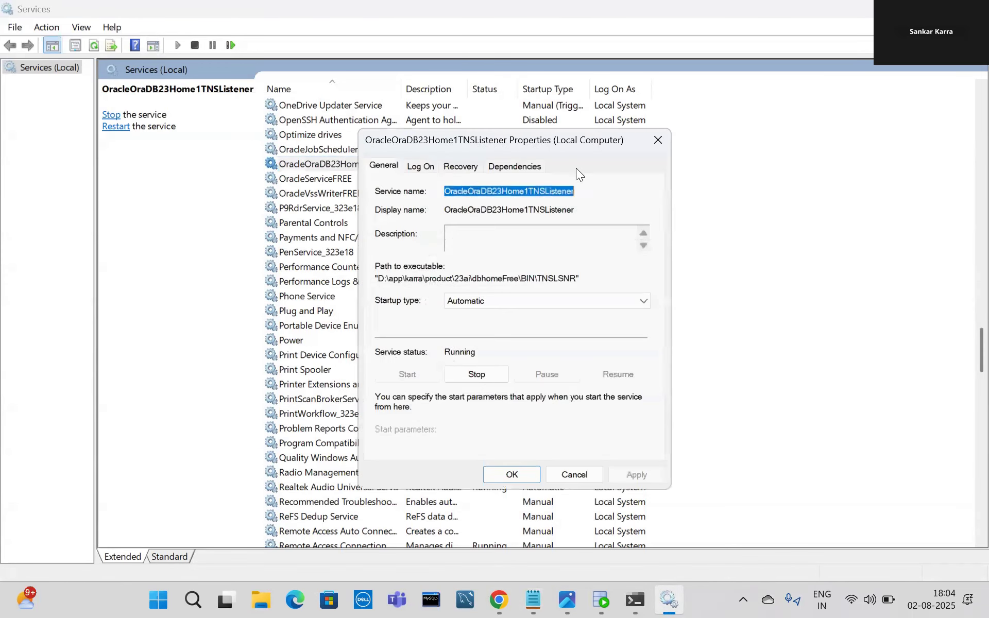
left_click(533, 599)
type("OracleOraDB23Home1TNSListener")
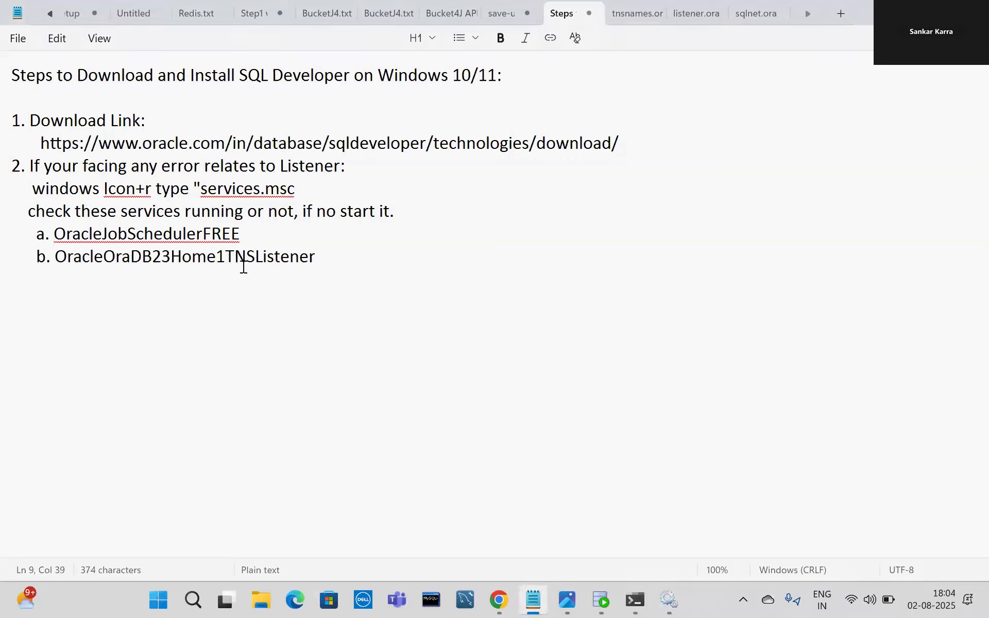
key("Return")
type("c.")
key("Left")
key("Left")
key("Left")
Open OracleServiceFREE's properties to confirm its status.
left_click(675, 595)
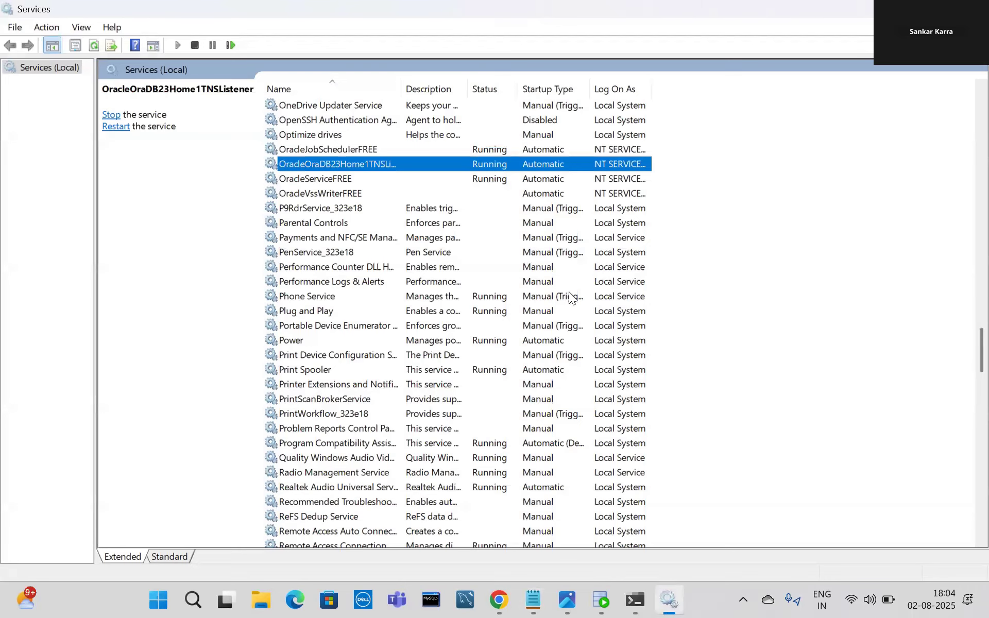
right_click(329, 181)
left_click(319, 181)
double_click(319, 181)
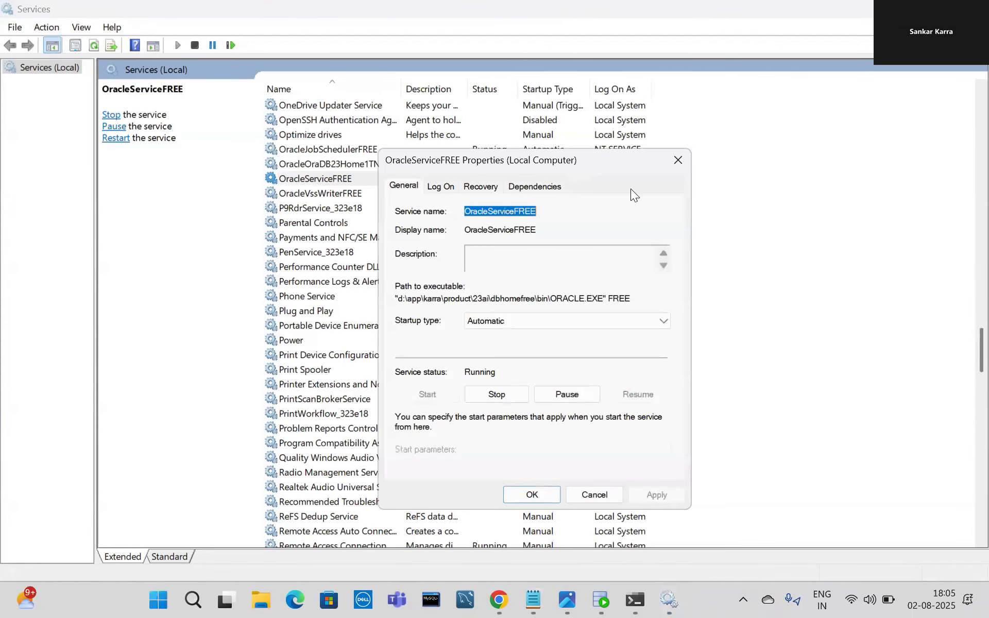
left_click(678, 160)
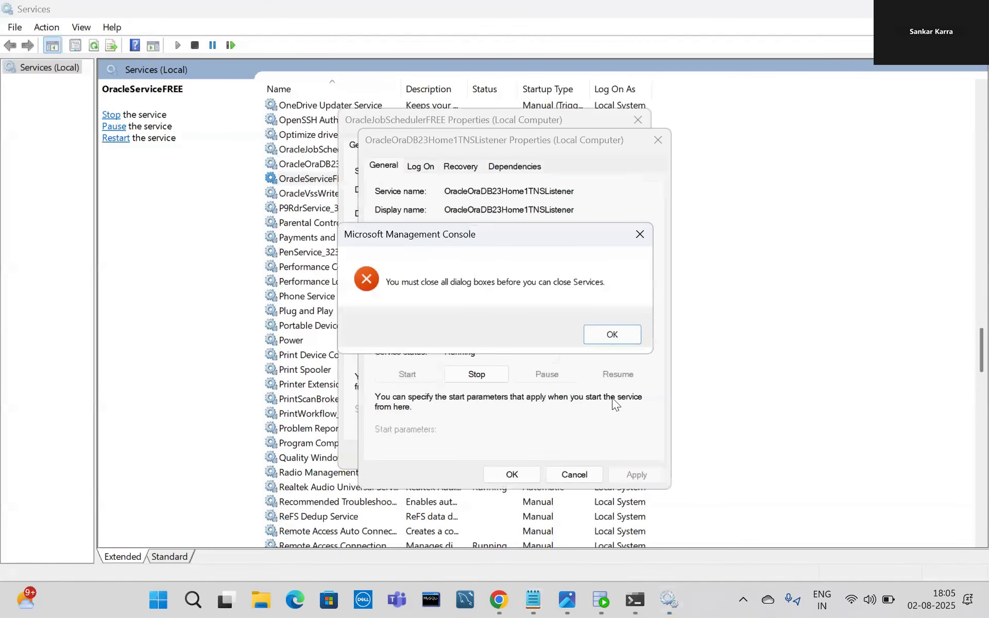
left_click(617, 340)
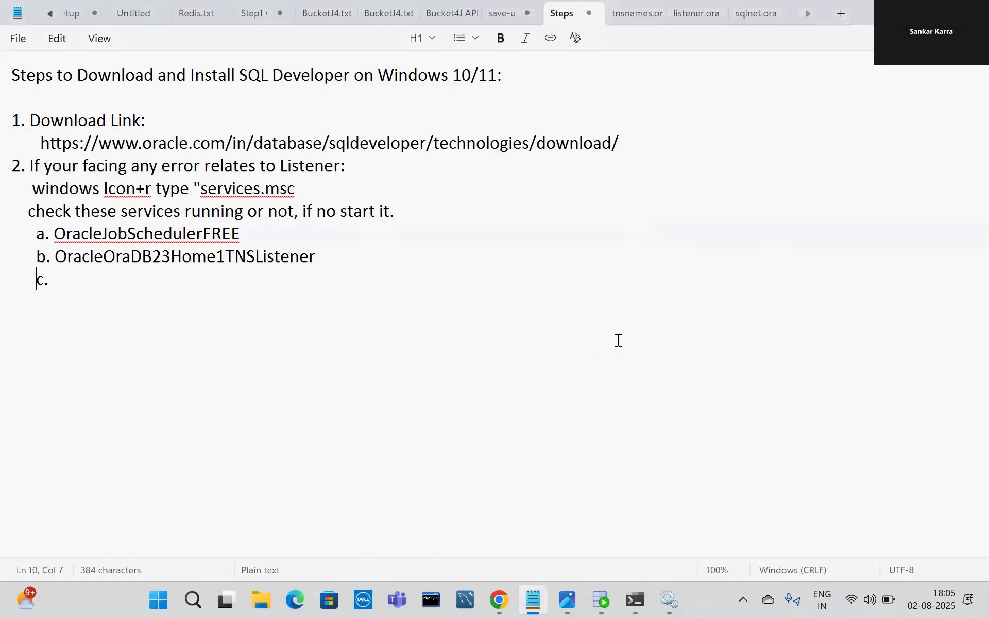
Close the open property dialogs and Services, then paste OracleServiceFREE as item c.
left_click(672, 594)
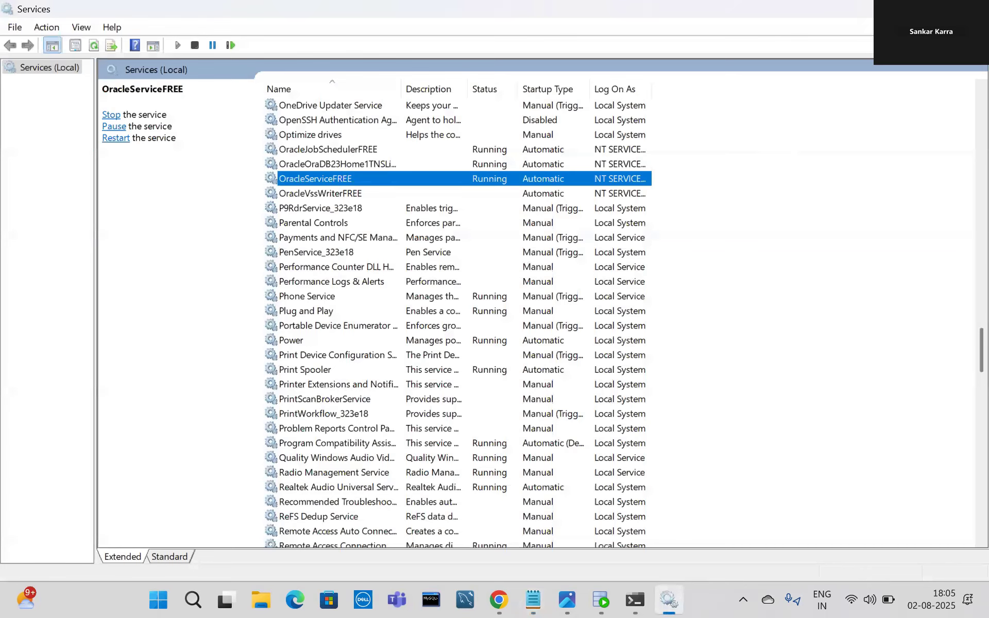
left_click(671, 449)
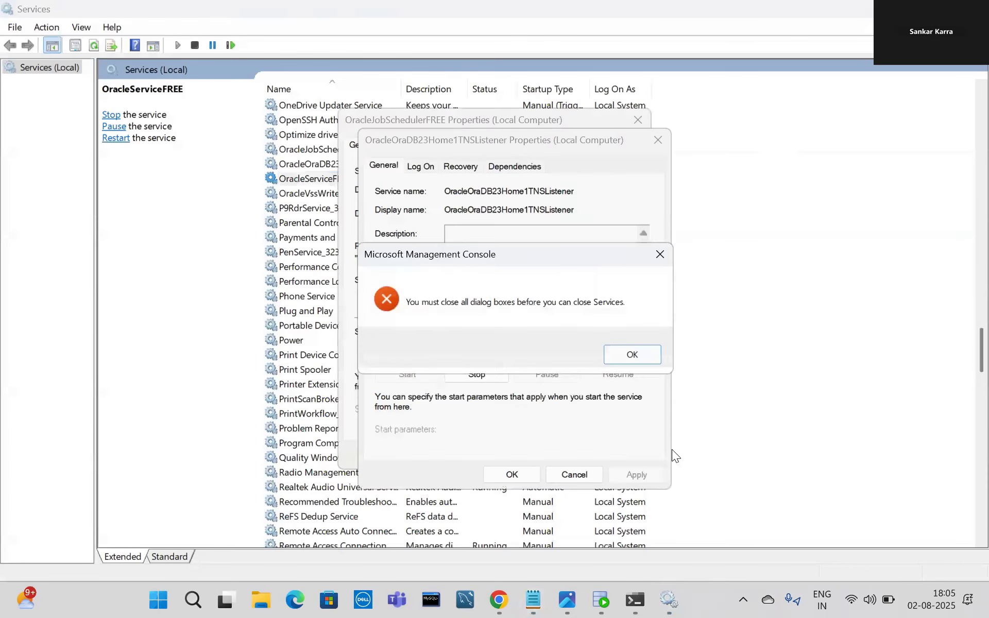
left_click(632, 346)
left_click(574, 474)
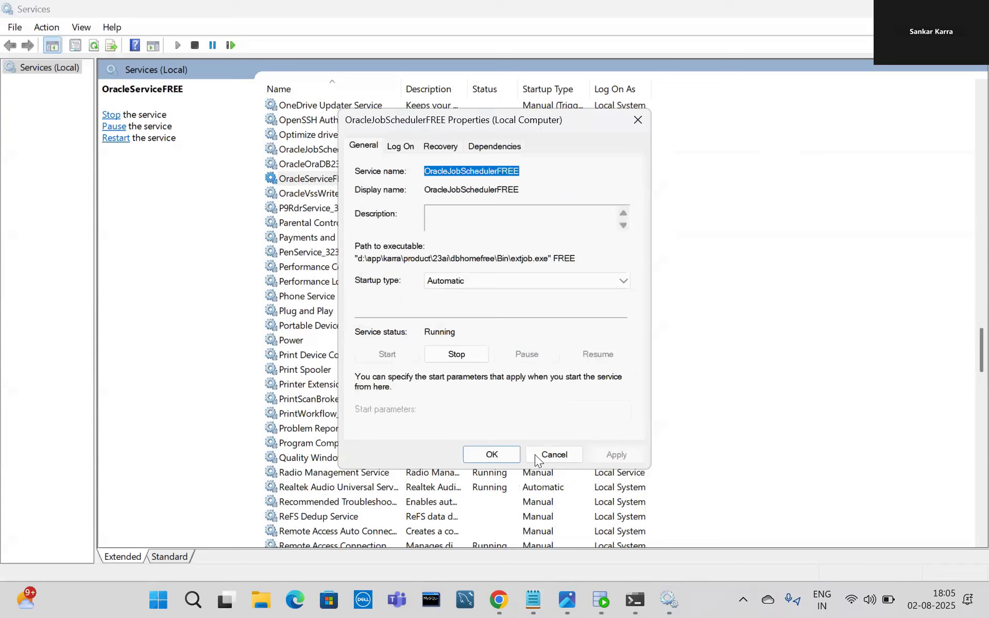
left_click(548, 452)
left_click(974, 9)
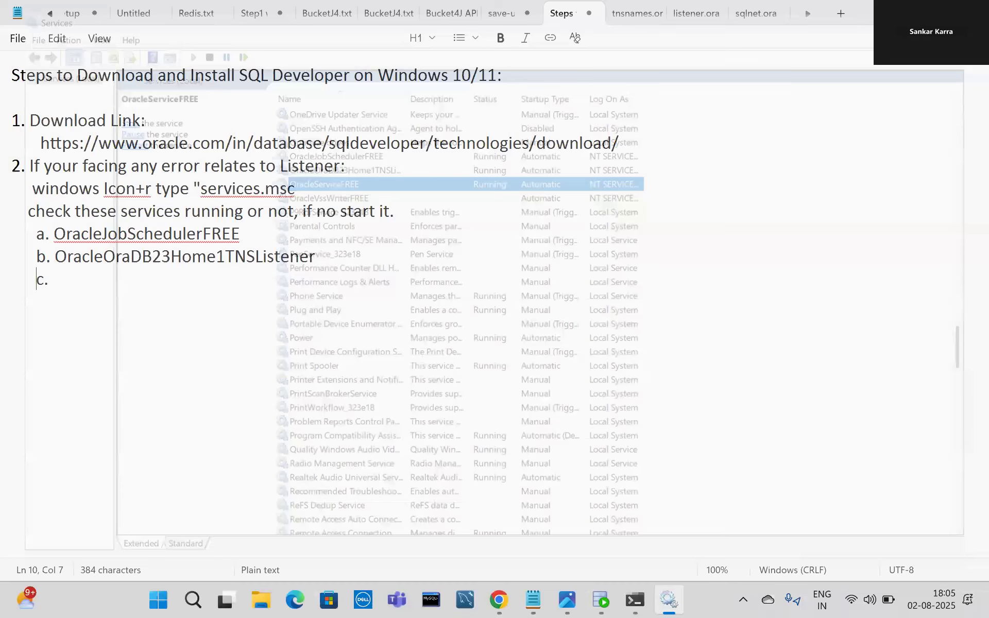
left_click(187, 280)
type("OracleServiceFREE")
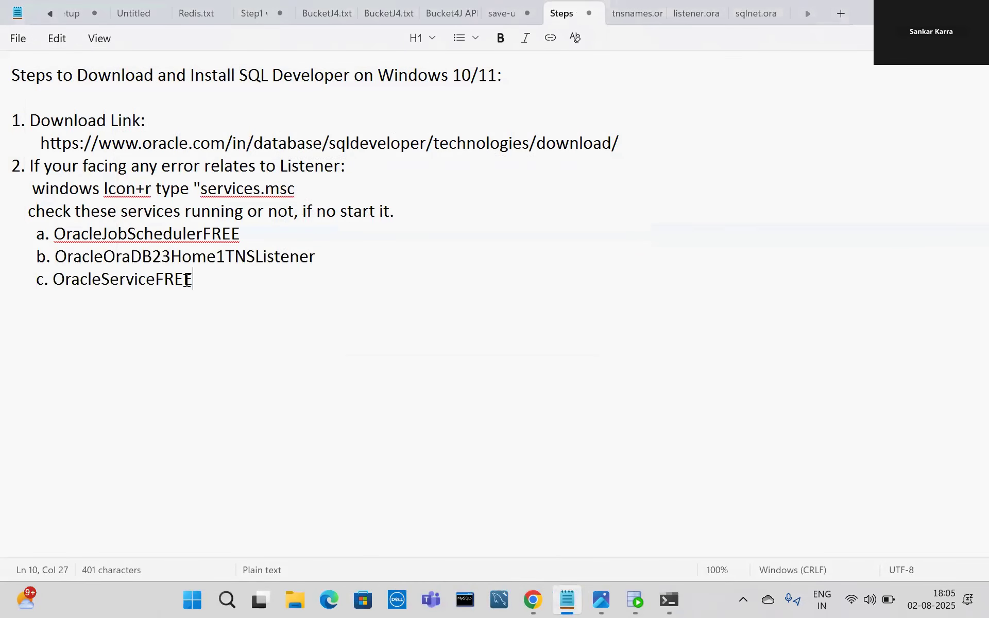
Append '--- Running' to service items a, b and c, fixing the 'Runnimng' typo.
left_click(267, 235)
type("--")
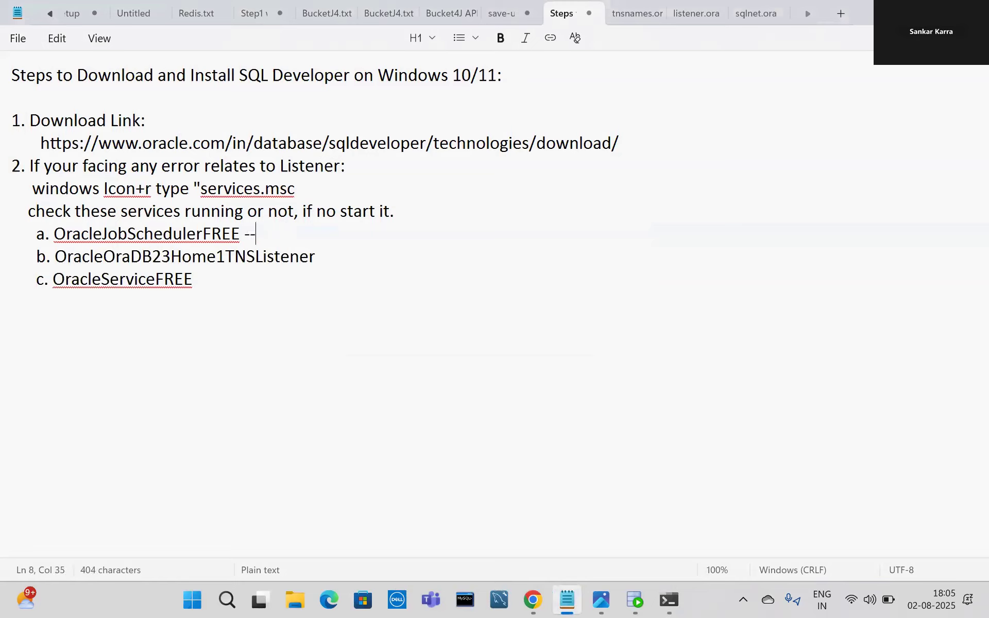
type("- Running")
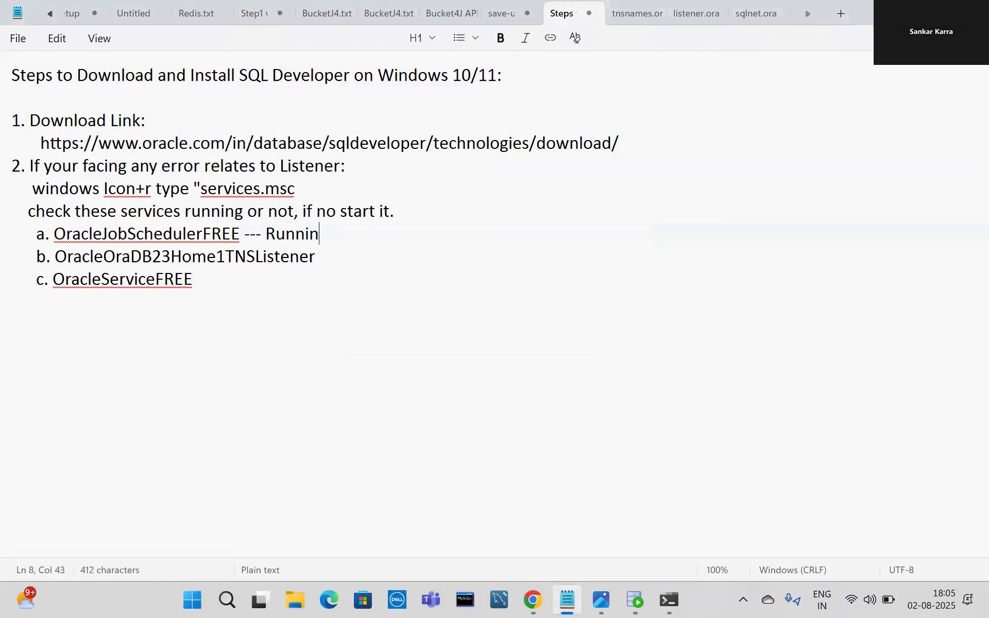
left_click(321, 261)
type("--- Runnimng")
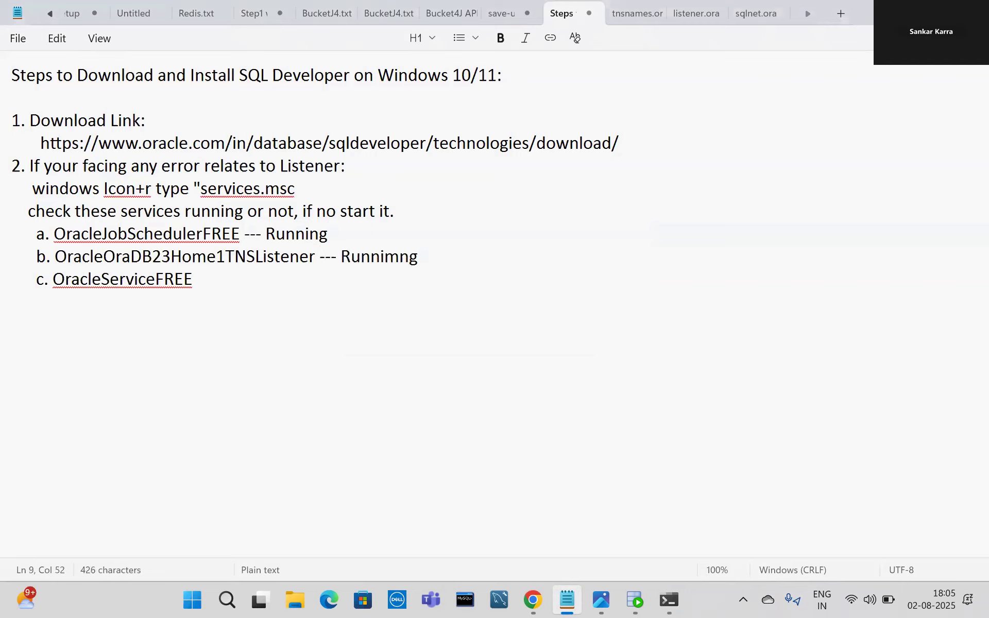
left_click(396, 261)
key("BackSpace")
left_click(244, 278)
type("----")
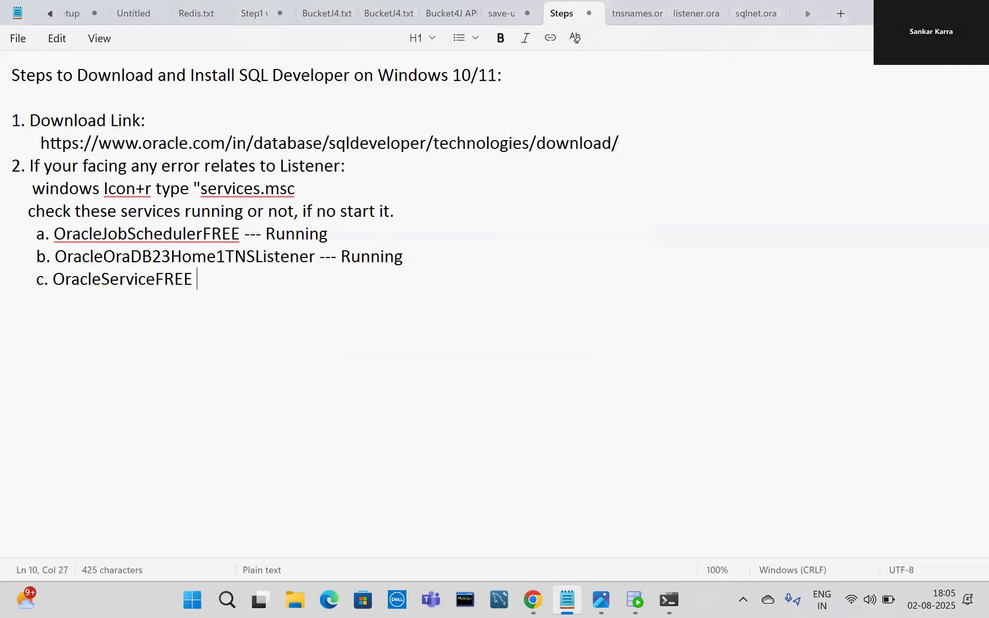
type(" Running")
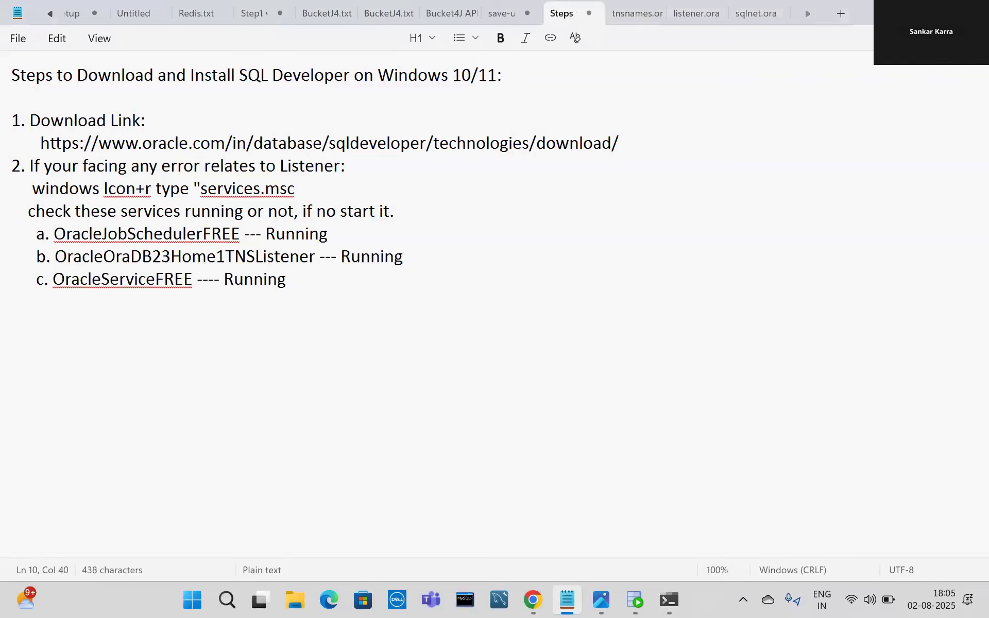
Start a new item '3.' below the service list and bring SQL Plus forward.
key("Return")
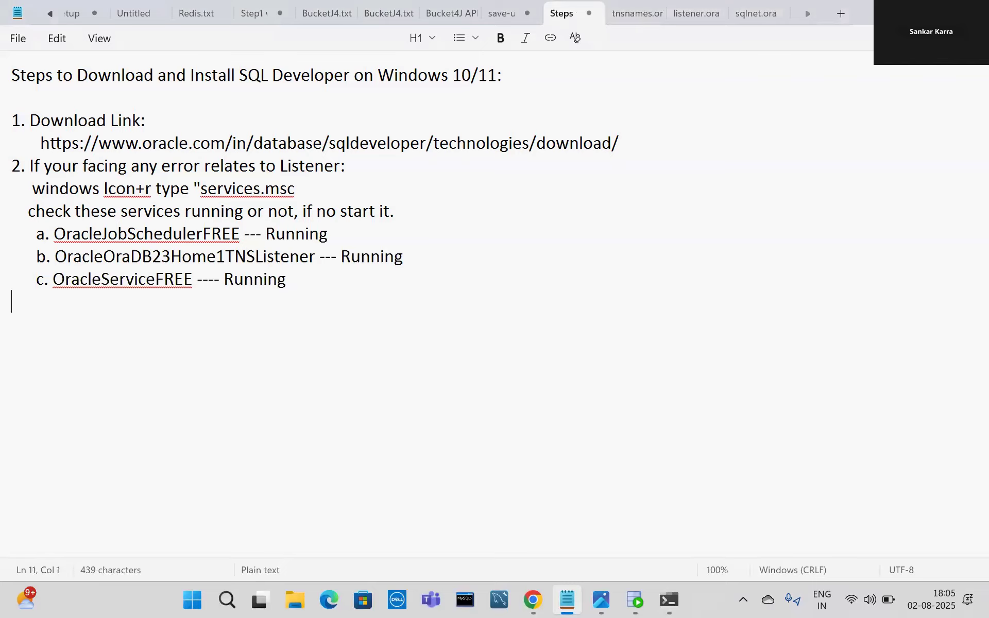
type("3.")
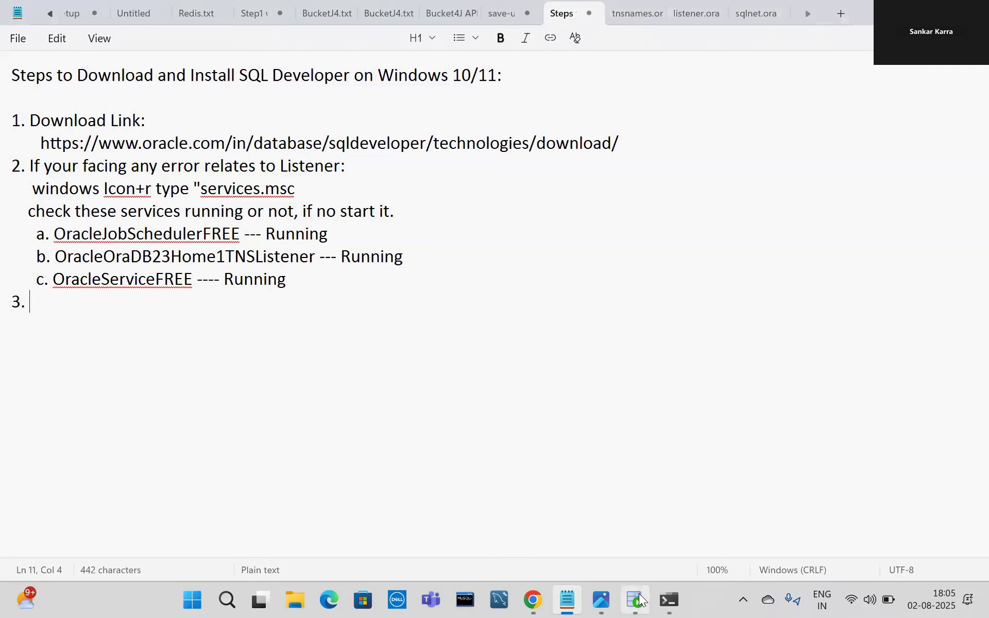
mouse_move(639, 600)
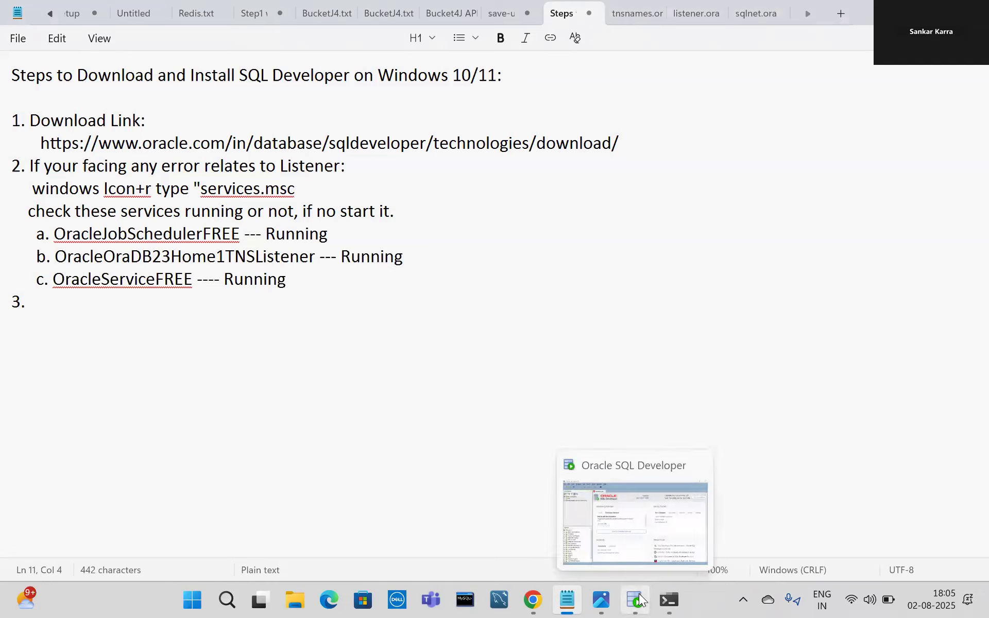
left_click(669, 600)
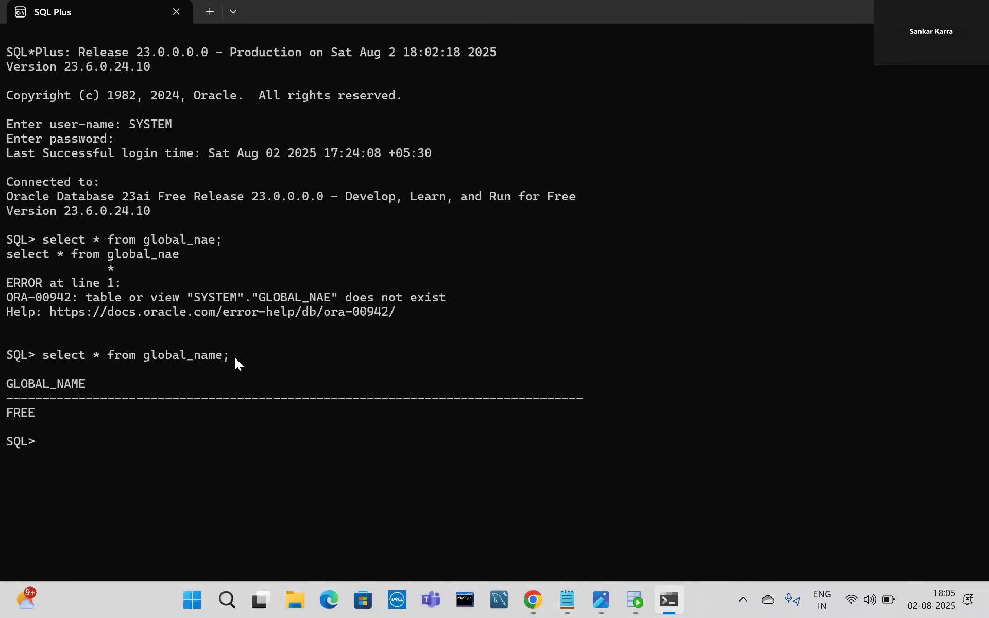
Note under item 3 that the copied global_name query finds the SID, returning FREE.
left_click_drag(230, 354, 57, 355)
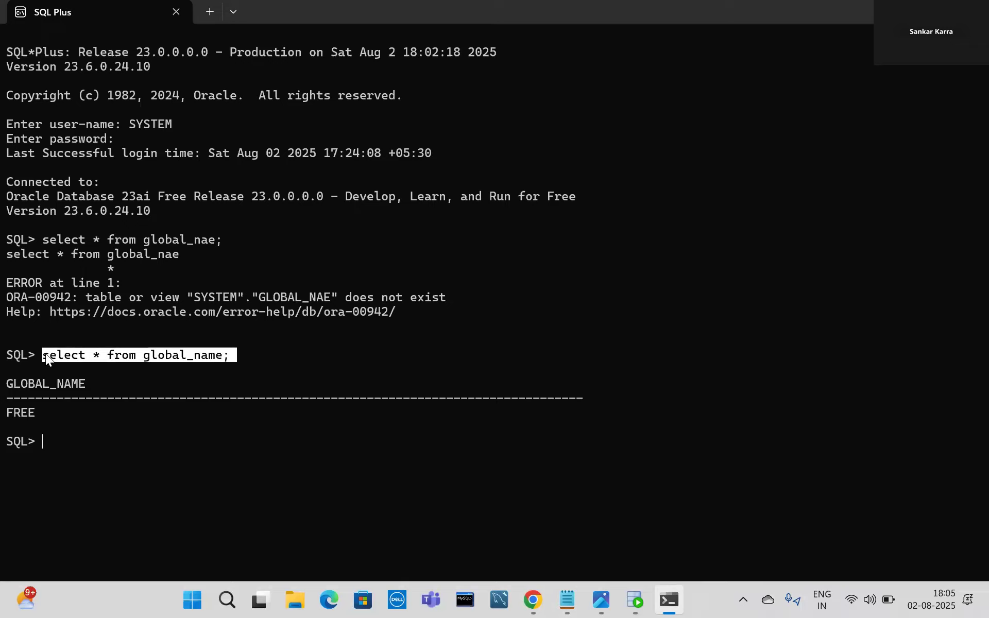
key("ctrl+c")
left_click(568, 597)
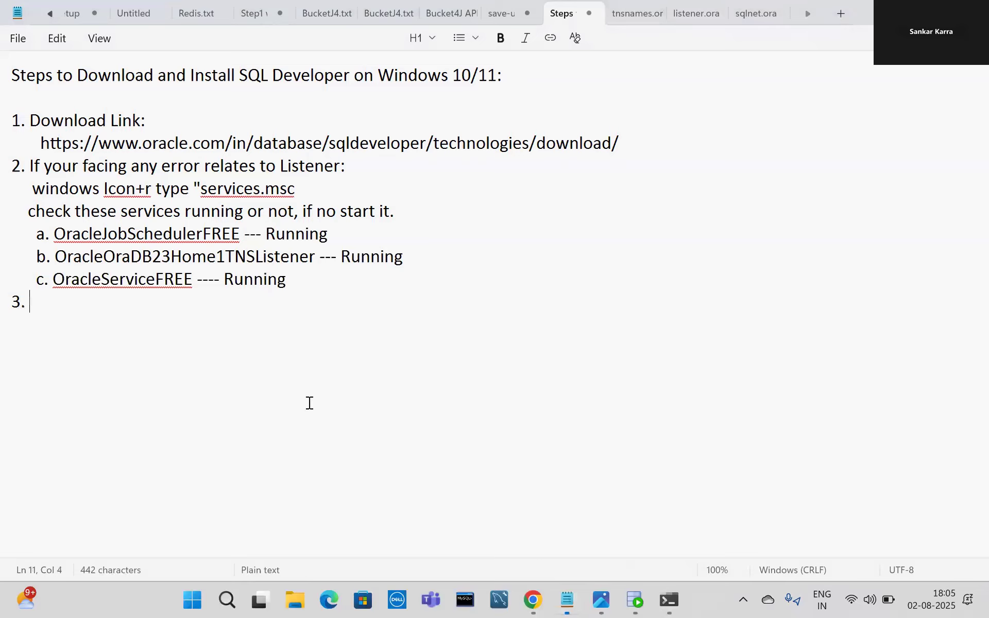
type("By us")
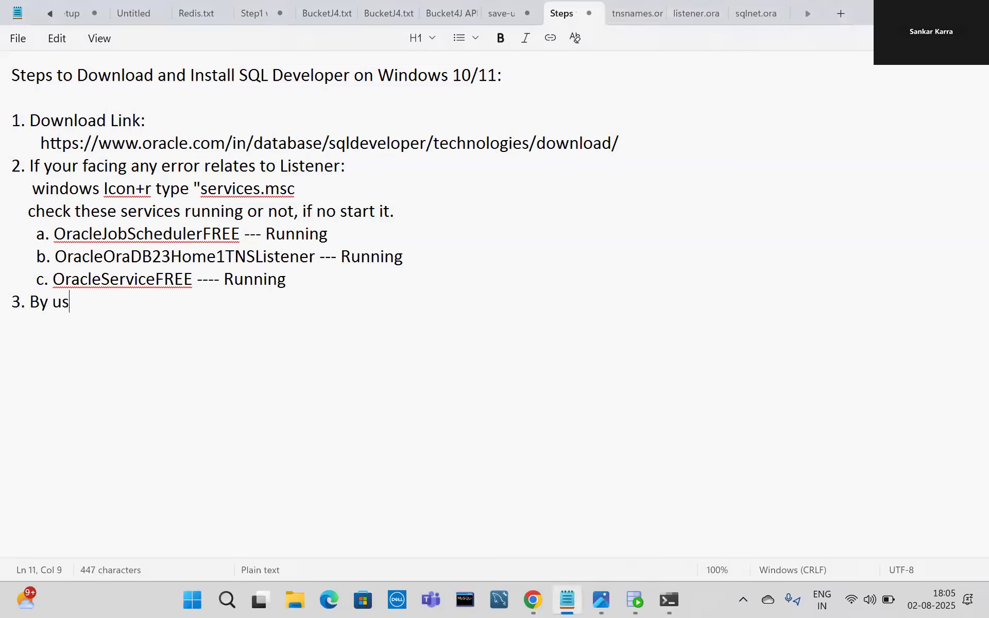
type("ing this SQ")
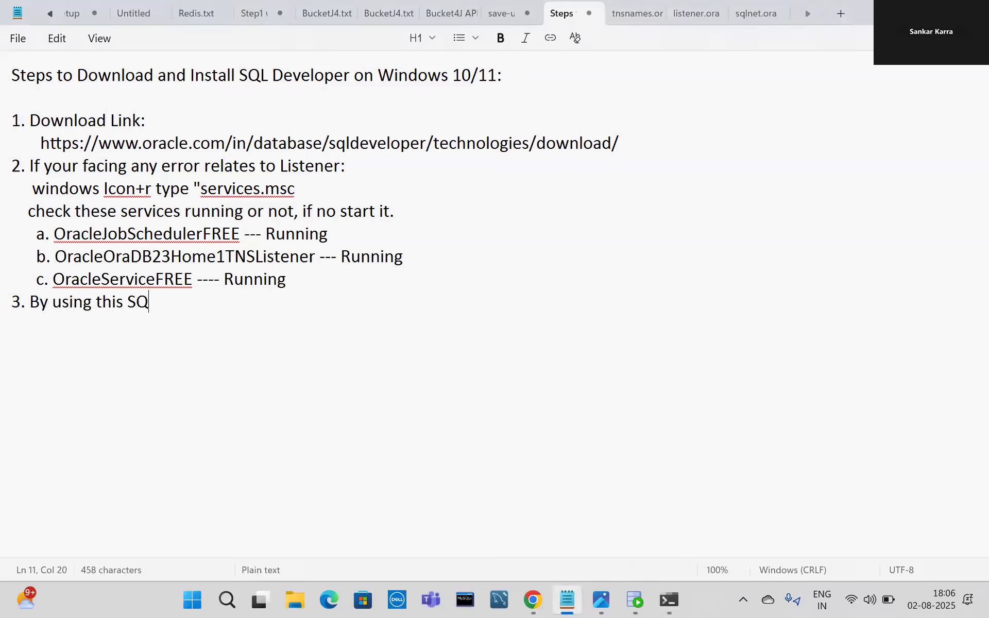
type("L query we can find ")
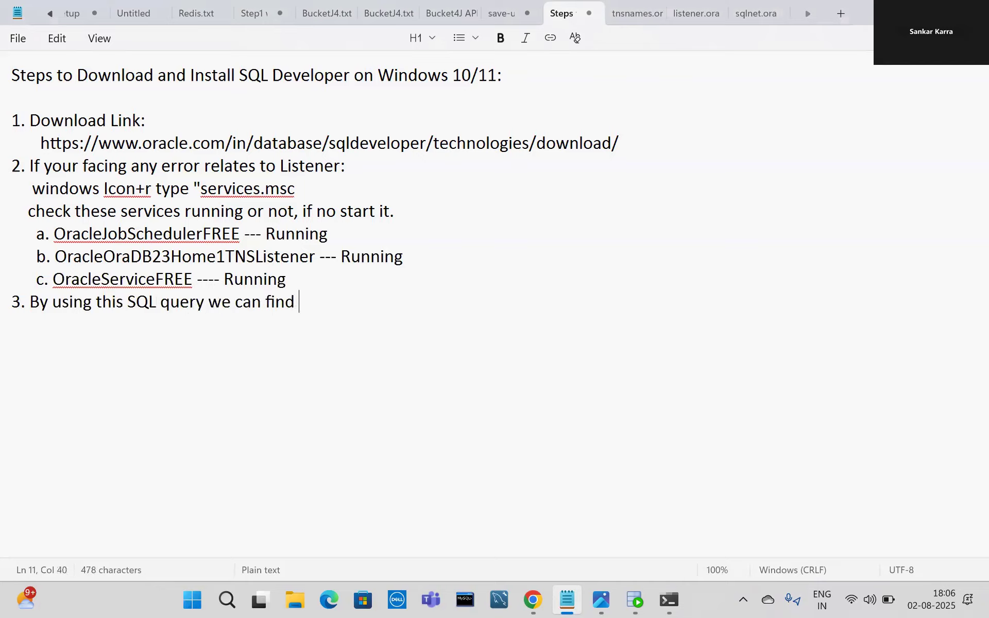
type("out SID:")
key("ctrl+v")
key("Return")
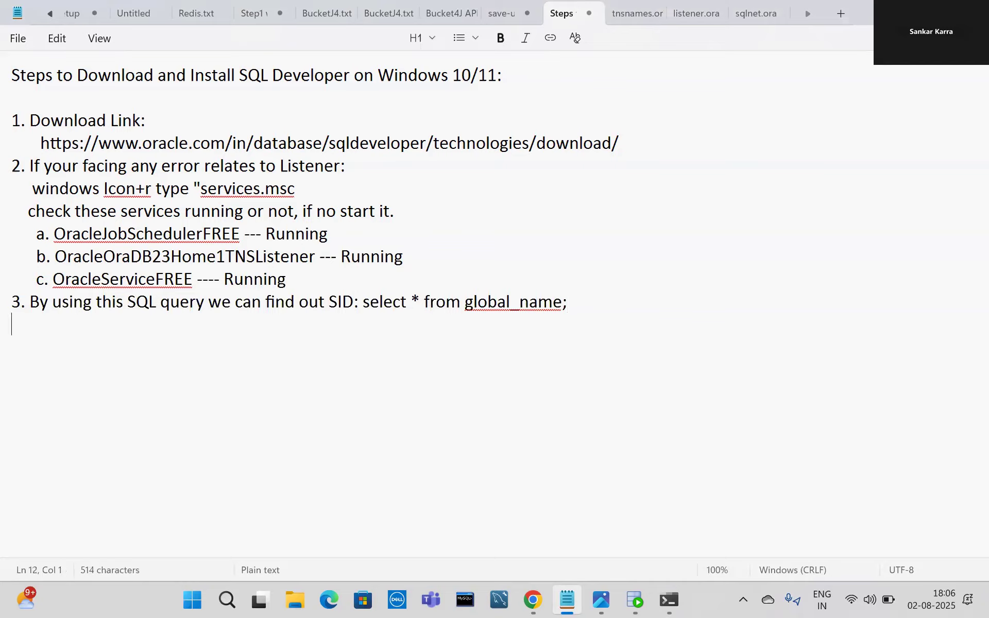
type("FREE")
left_click(635, 600)
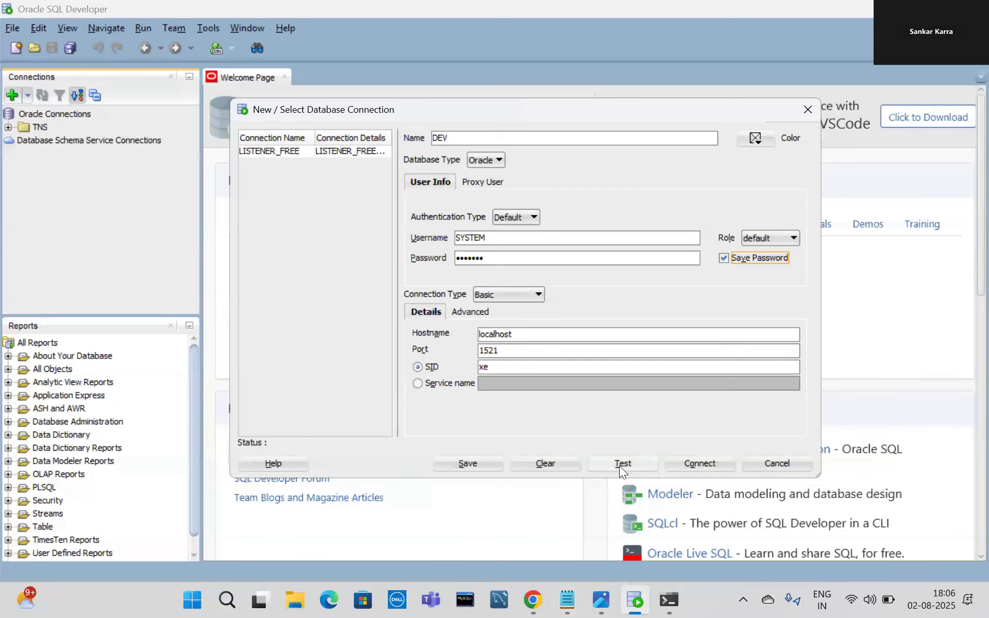
Test DEV, change its SID from xe to FREE and retest, which fails with ORA-12541.
left_click(618, 464)
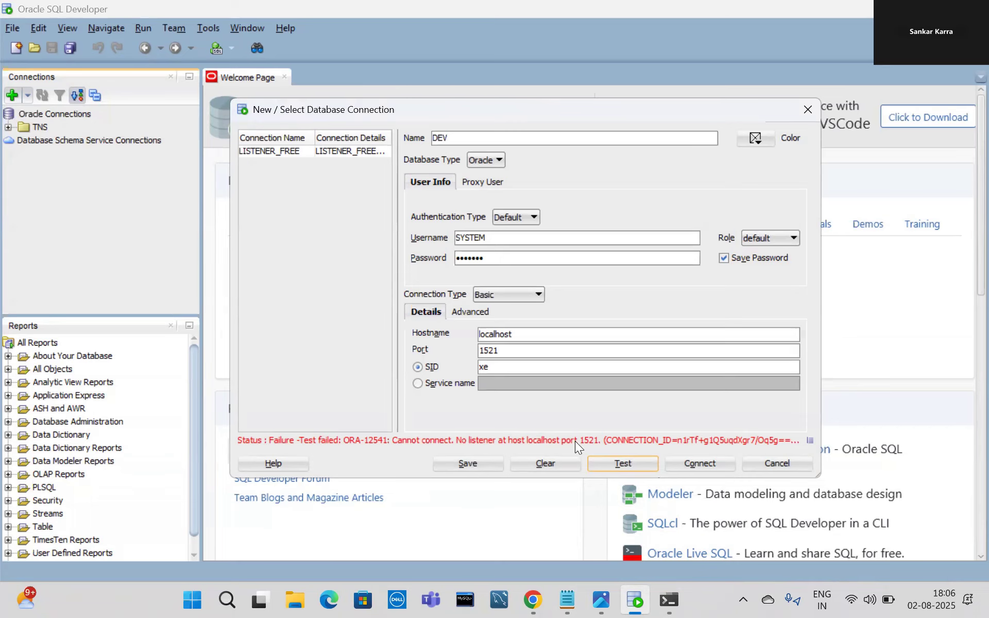
left_click(296, 599)
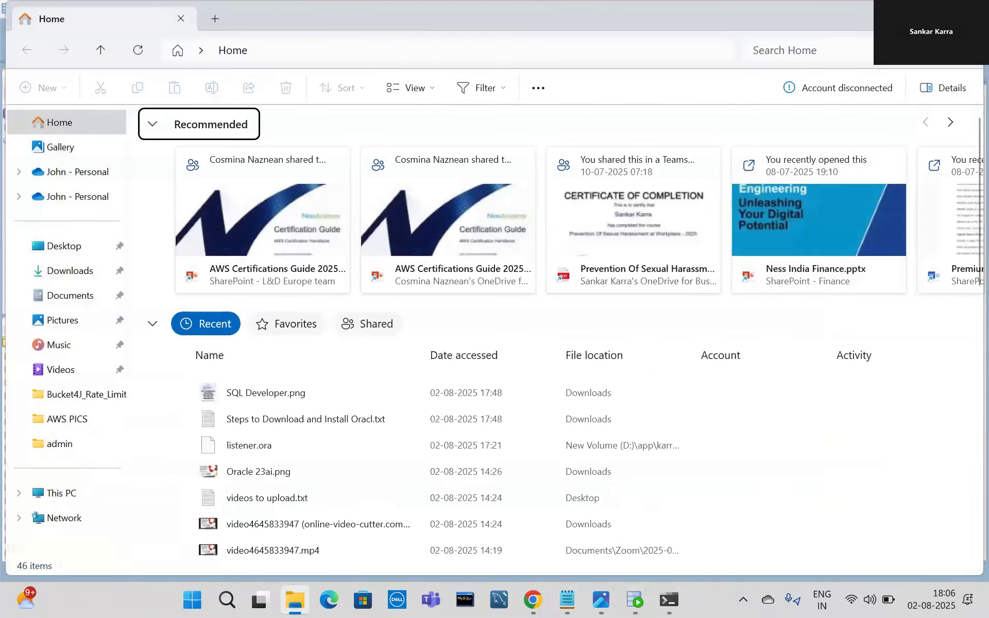
left_click(895, 16)
double_click(487, 366)
type("FREE")
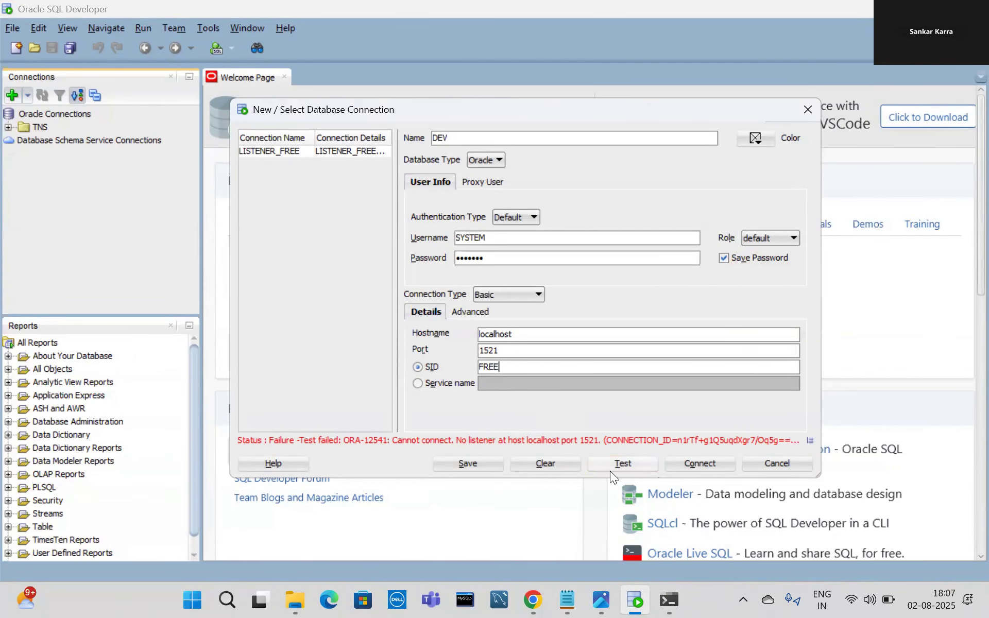
left_click(618, 466)
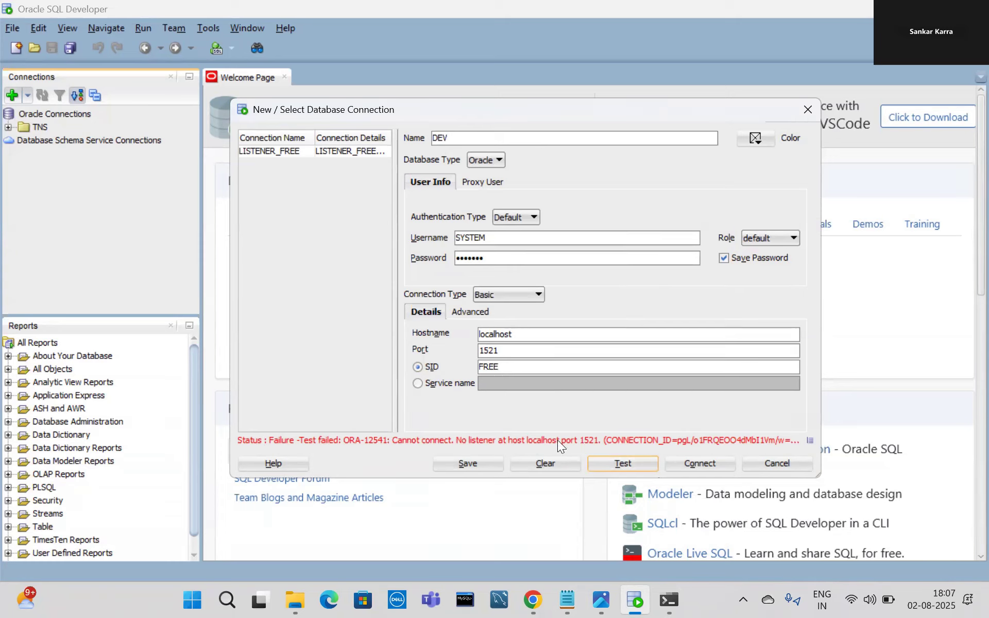
mouse_move(292, 593)
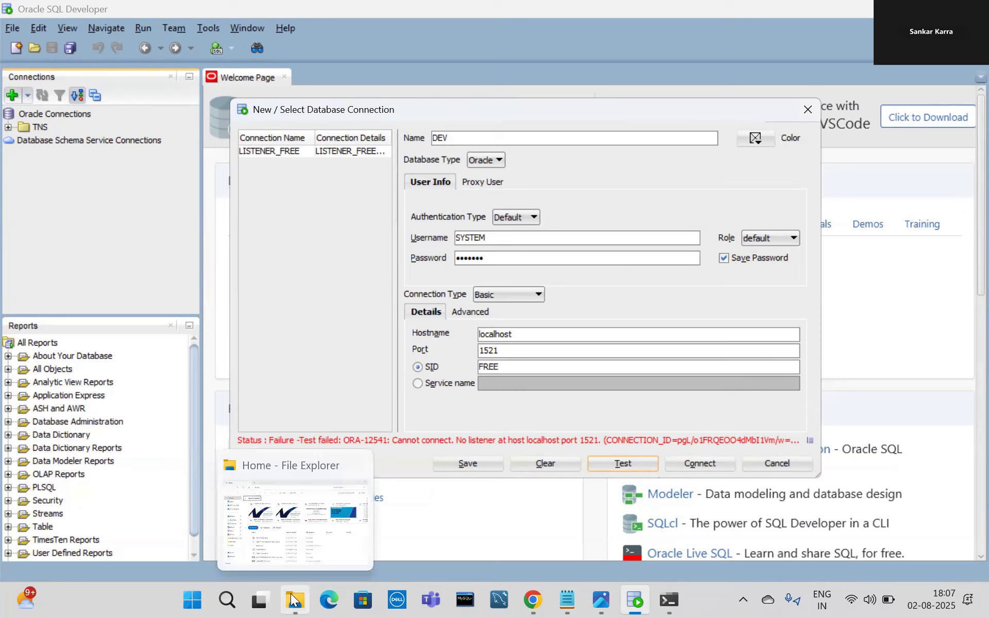
left_click(292, 599)
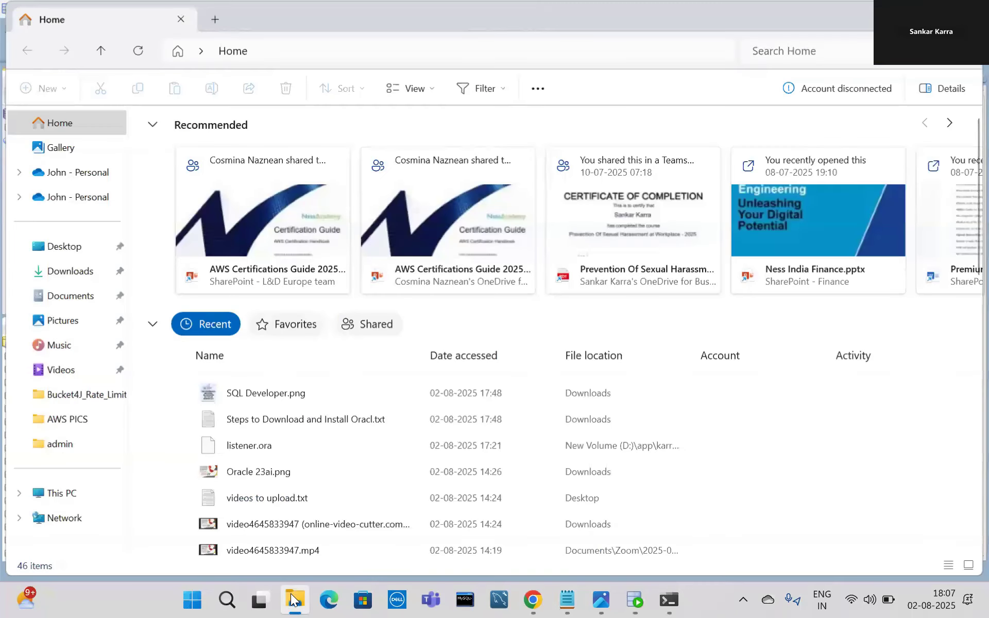
Browse to D:\app\karra\product\23ai\dbhomeFree\network\admin and select listener.ora.
left_click(70, 495)
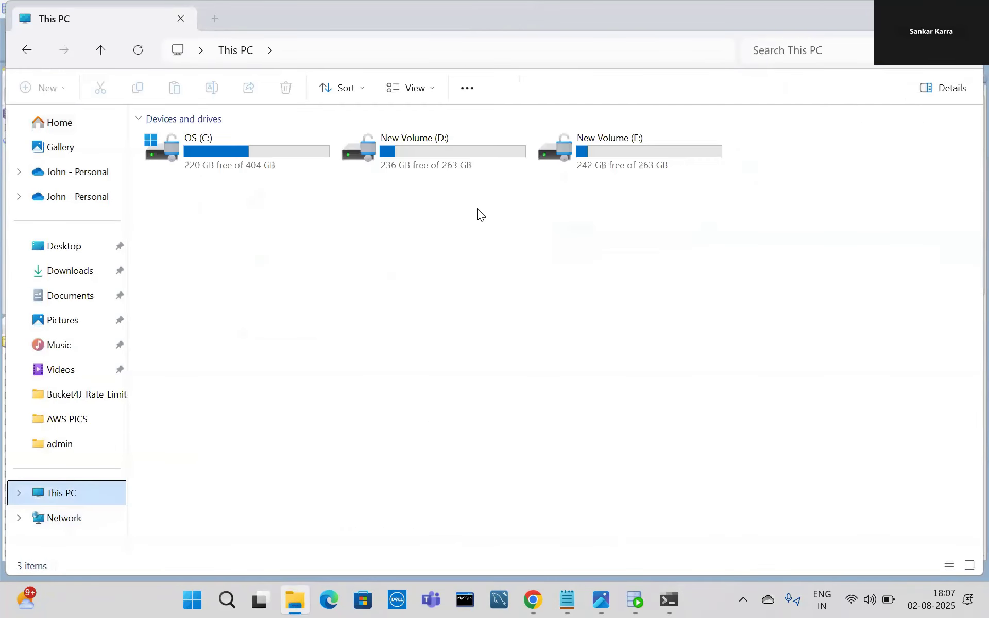
double_click(444, 164)
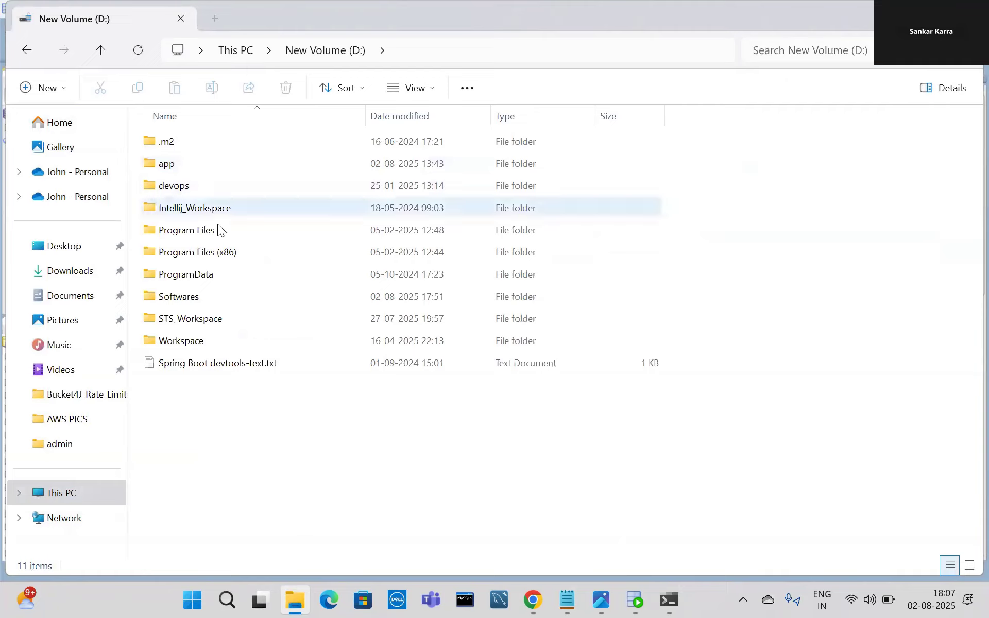
double_click(178, 170)
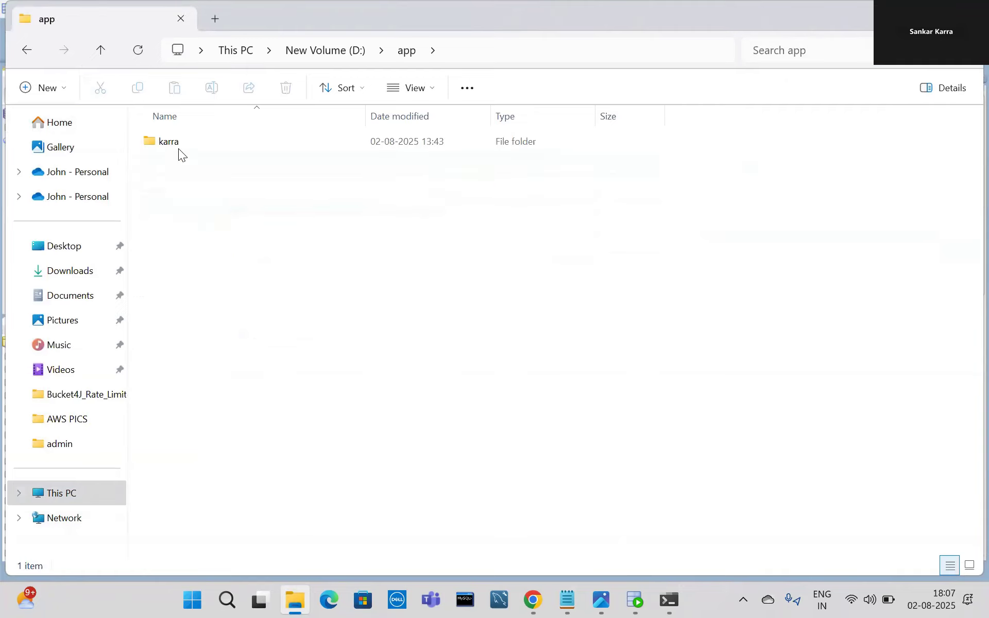
double_click(178, 143)
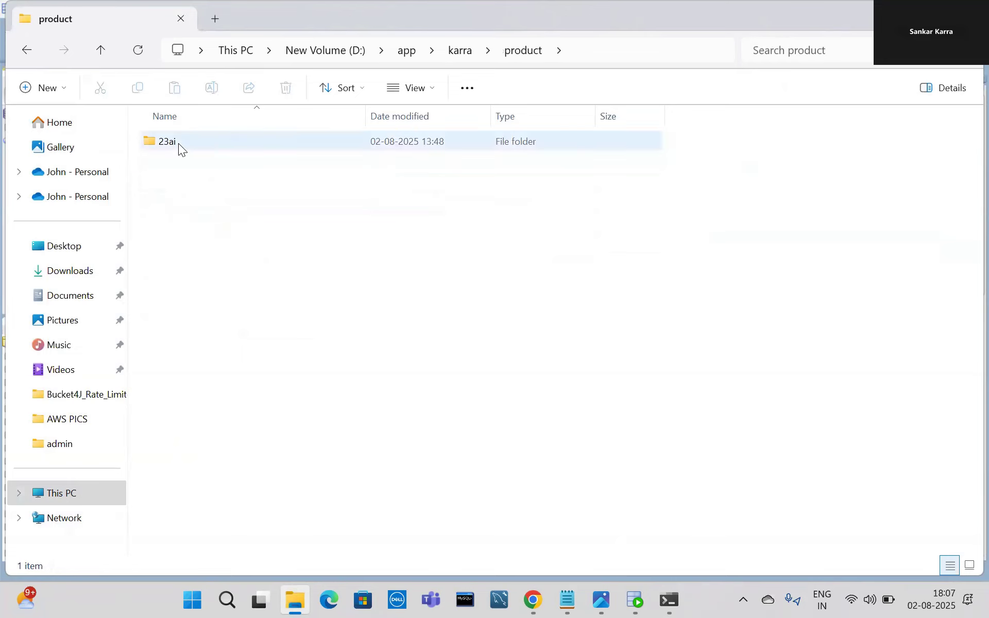
double_click(178, 143)
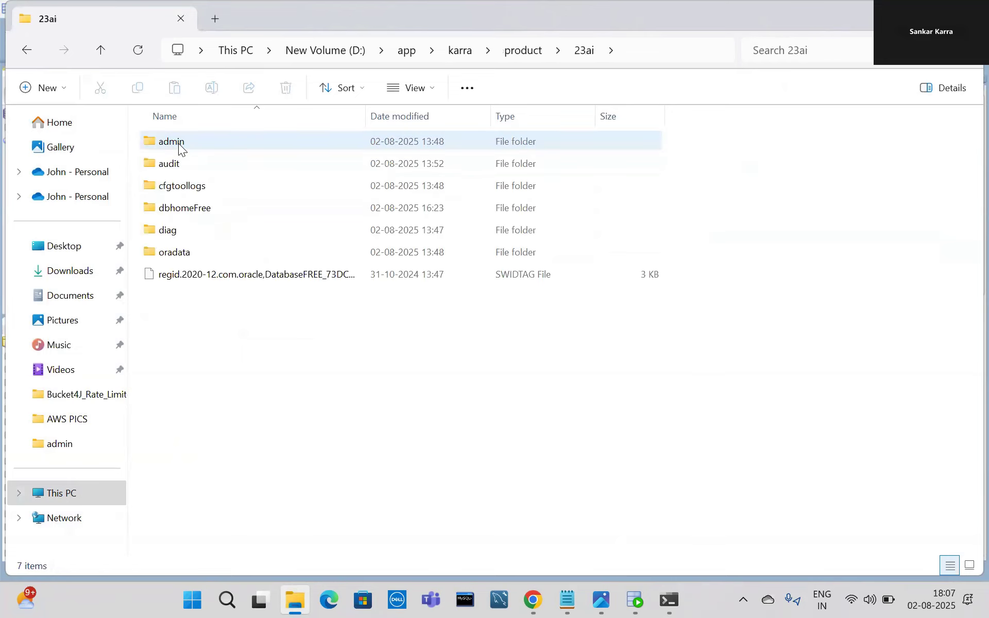
double_click(189, 209)
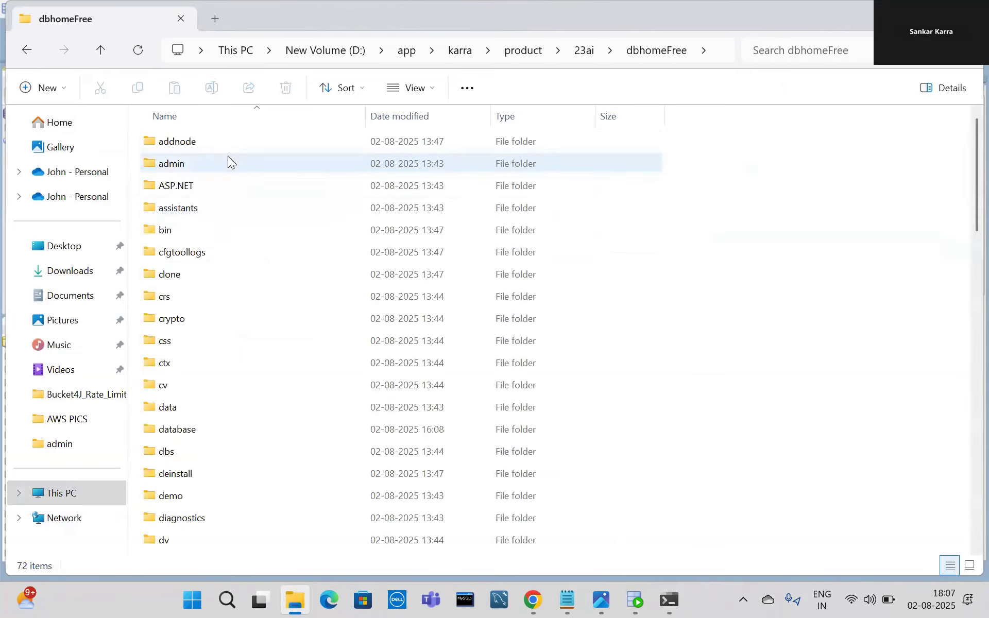
key("n")
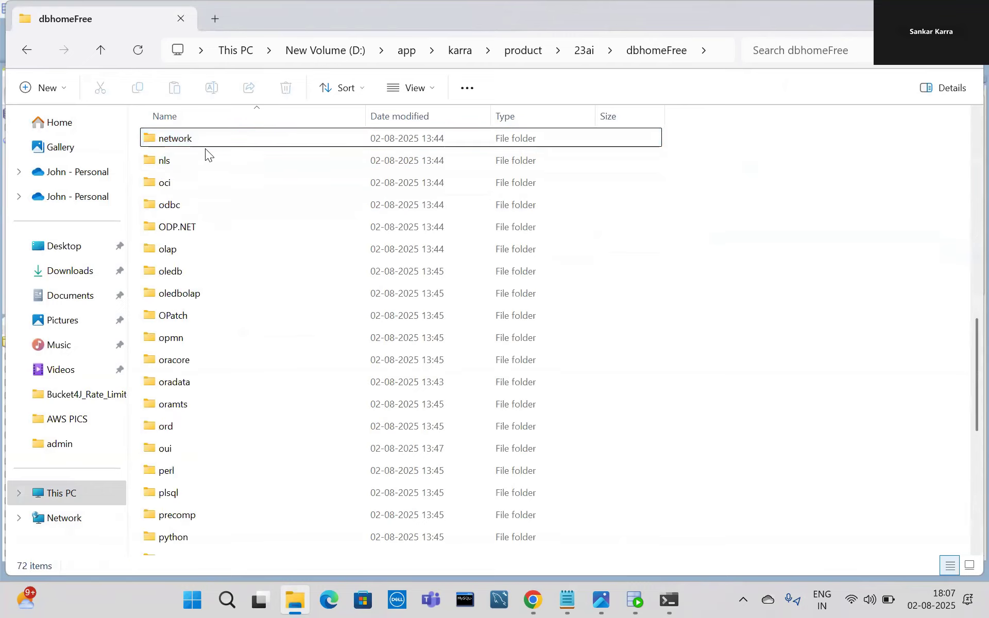
double_click(187, 146)
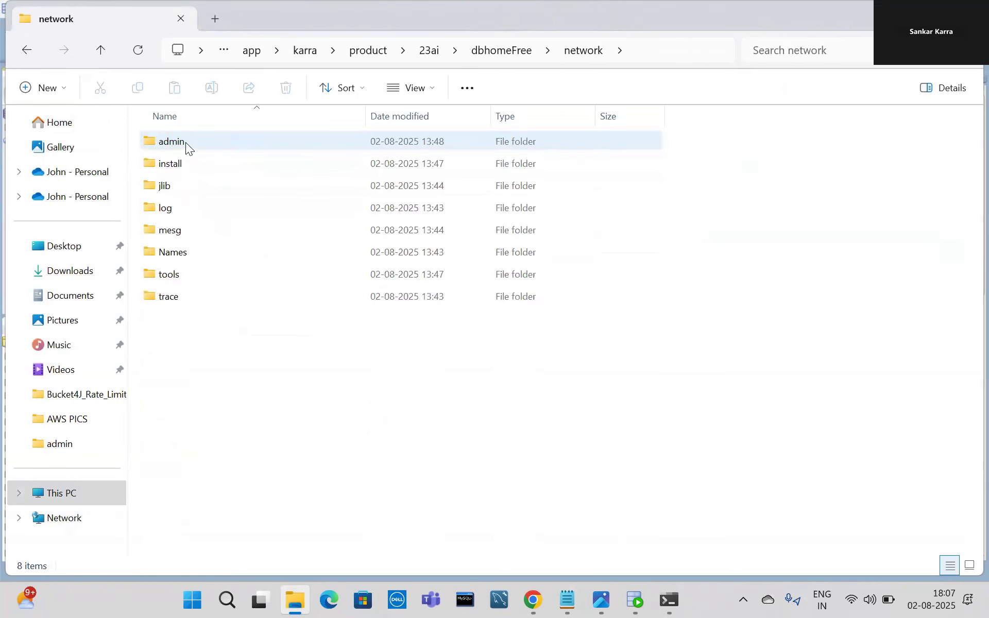
double_click(185, 142)
left_click(172, 163)
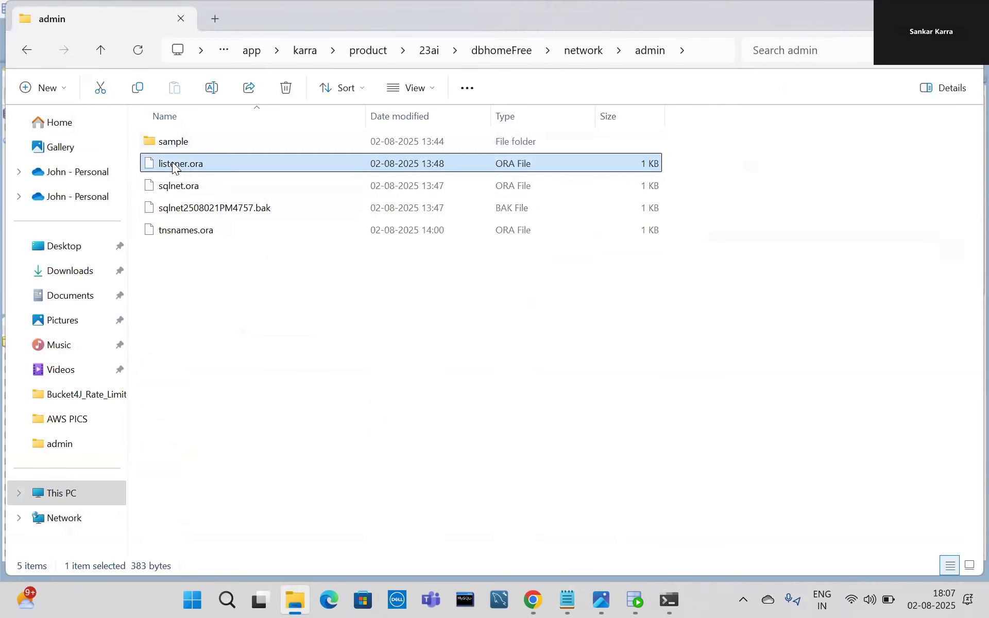
right_click(172, 162)
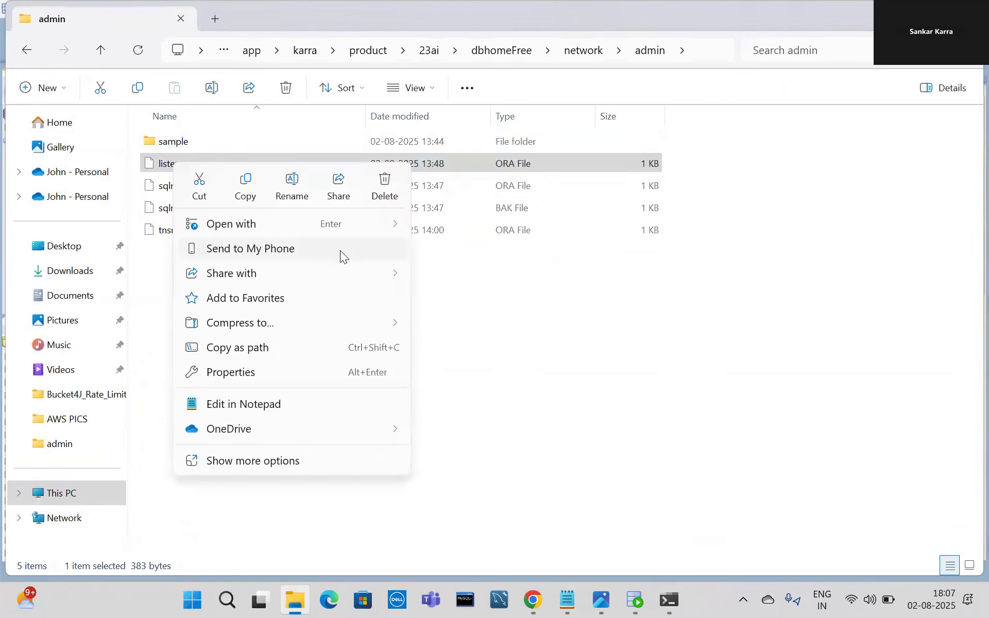
Open listener.ora in Notepad and select the listener host IP 192.168.1.40.
mouse_move(390, 225)
left_click(478, 224)
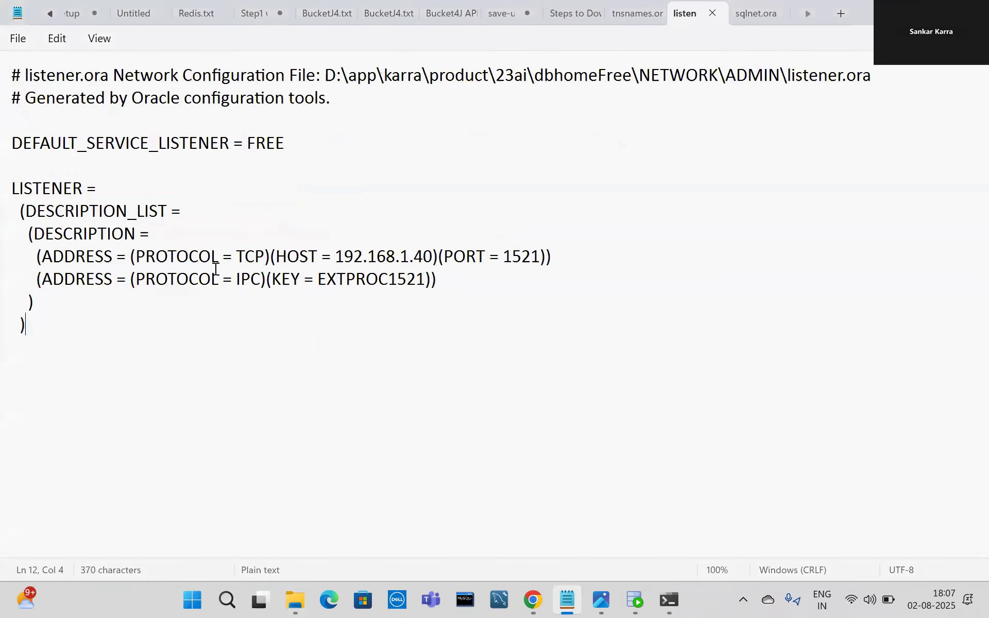
left_click_drag(336, 256, 431, 258)
key("ctrl+c")
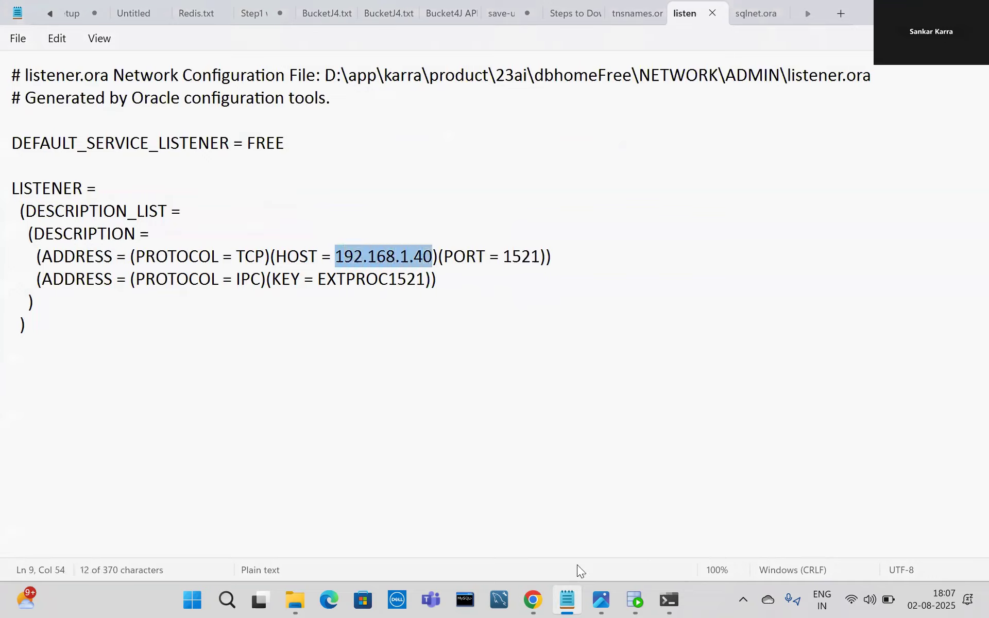
Replace the DEV connection's hostname localhost with 192.168.1.40.
left_click(633, 600)
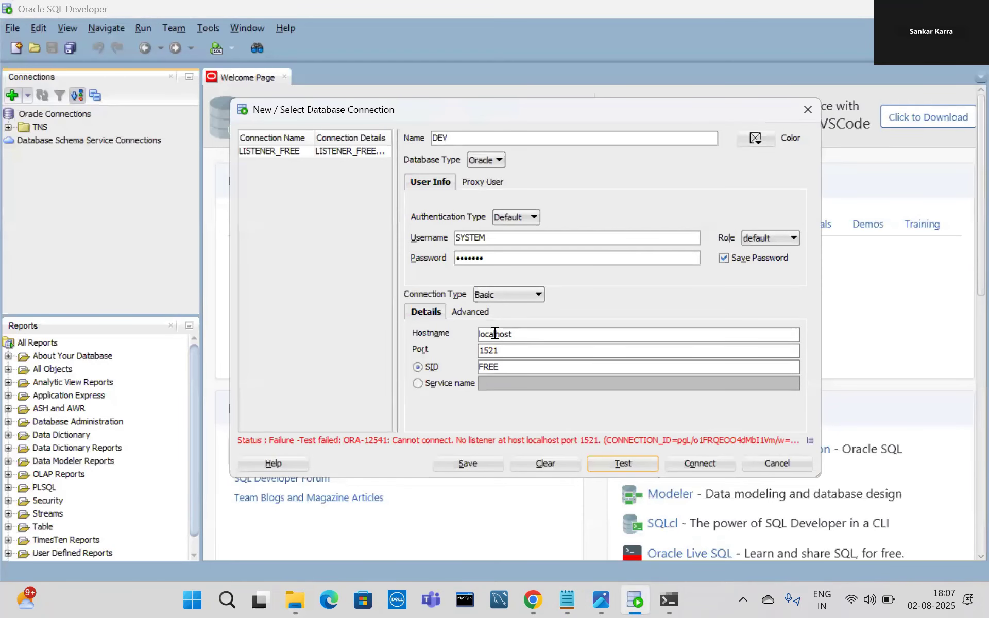
double_click(495, 334)
key("BackSpace")
key("ctrl+v")
Select the listener.ora file path from the file's first line.
mouse_move(565, 599)
left_click(669, 183)
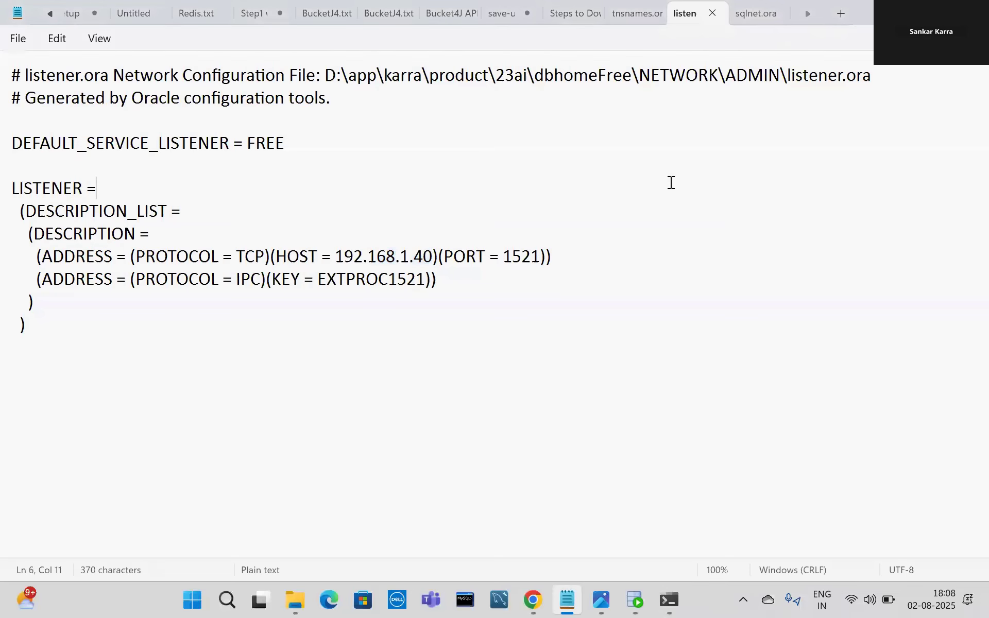
left_click_drag(325, 75, 880, 70)
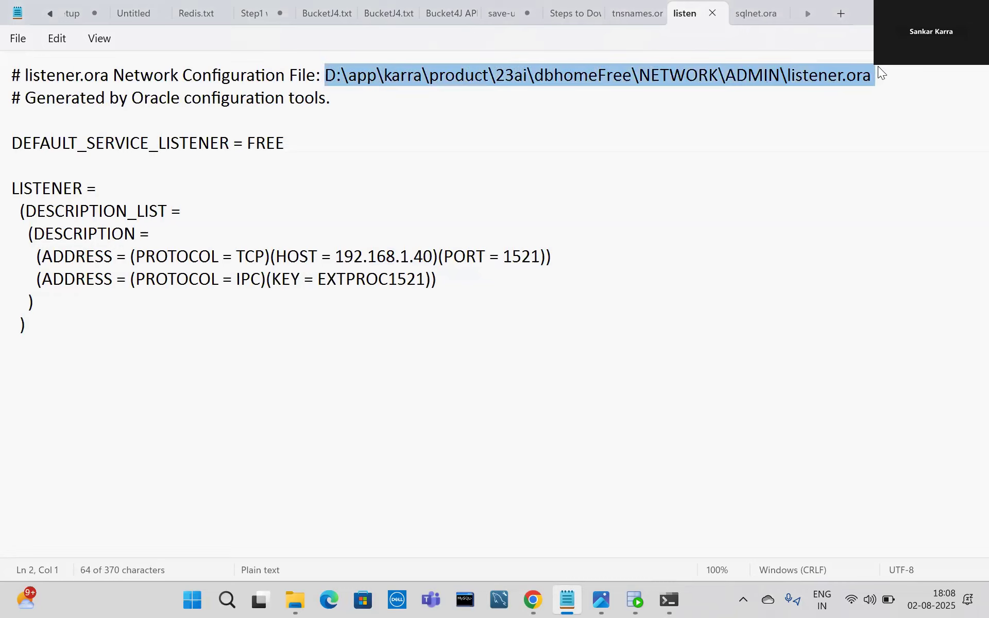
left_click(576, 596)
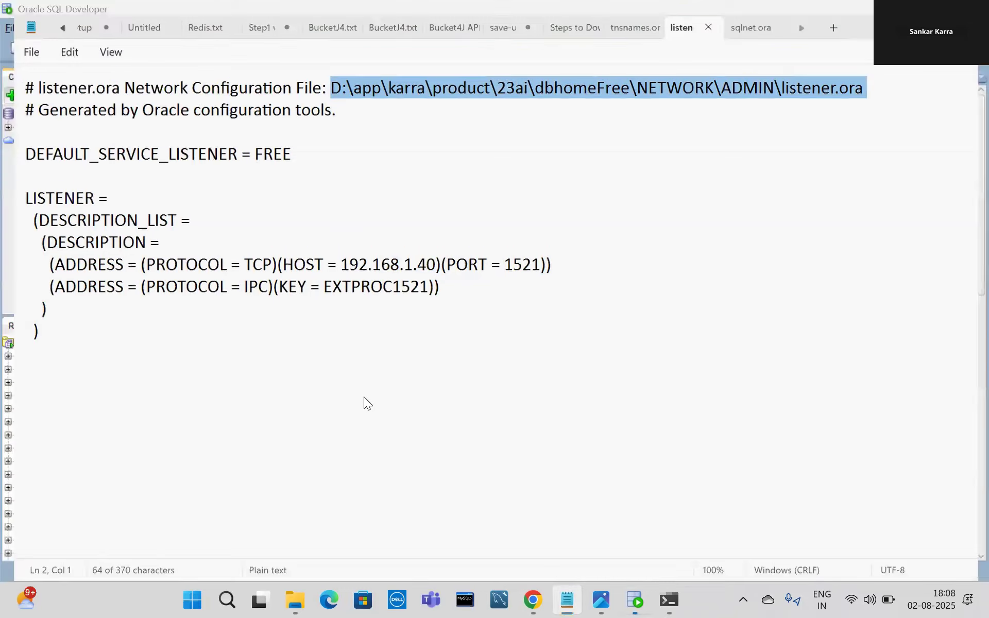
left_click(576, 594)
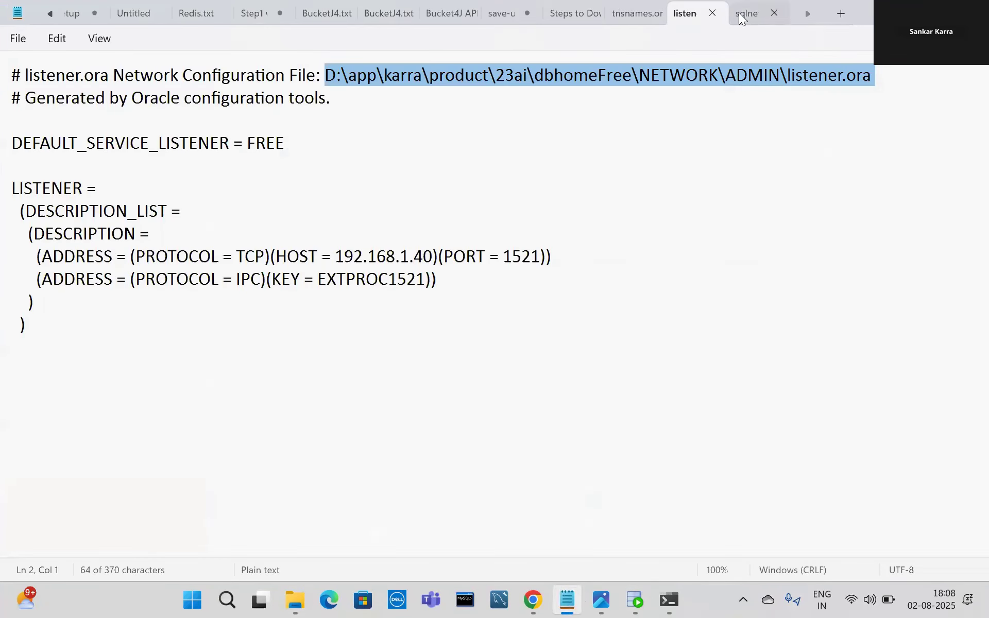
Write step 4: 'If Hostname: localhost is not working then go to location find out Host ID:'.
left_click(562, 12)
key("Return")
type("4. If")
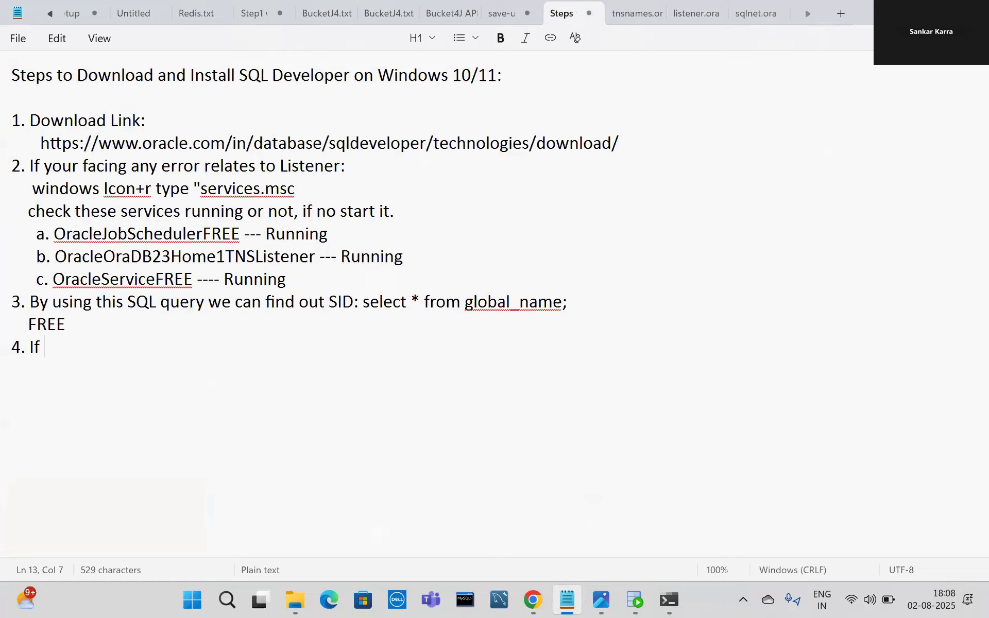
type(" localhost")
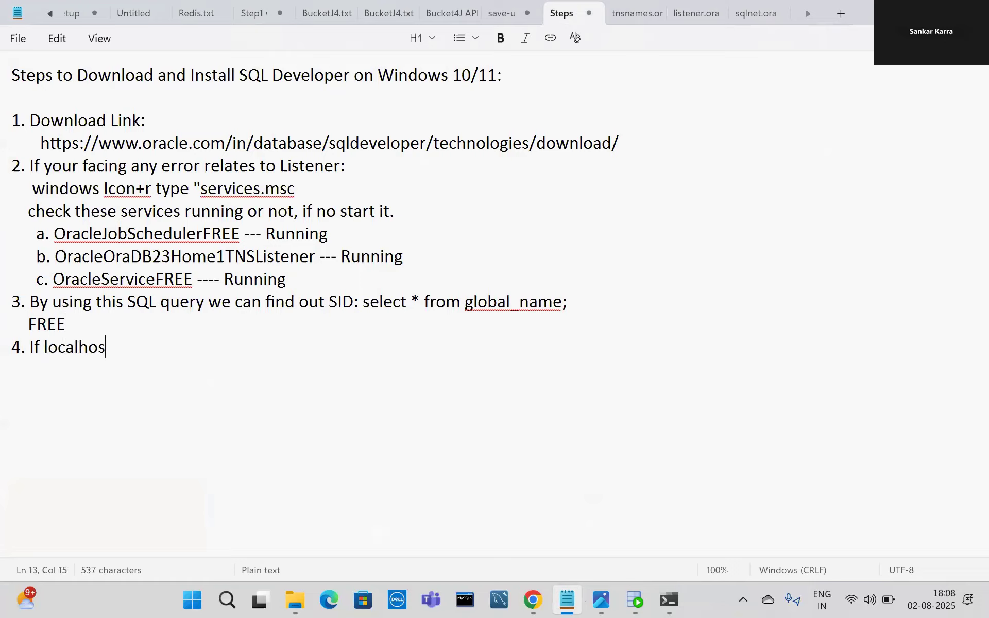
left_click(45, 348)
type("HOS")
key("BackSpace")
key("BackSpace")
key("BackSpace")
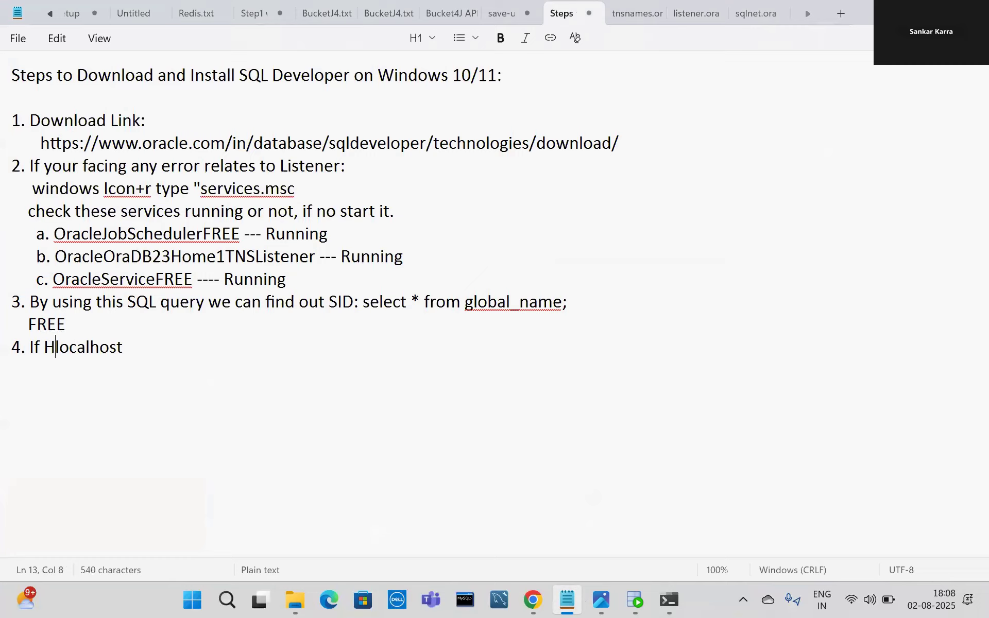
type("Ho")
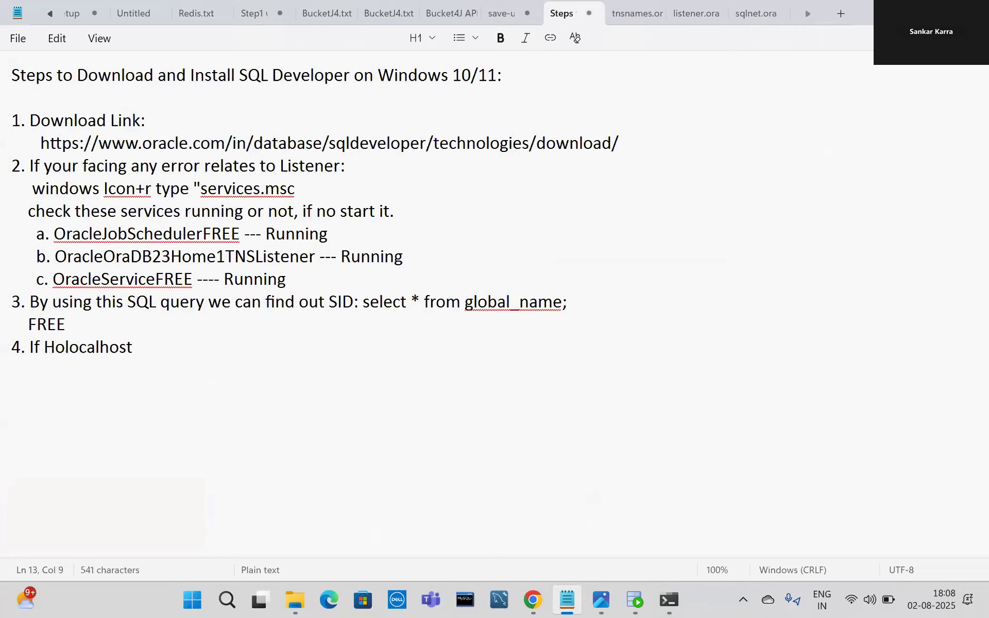
type("stname:")
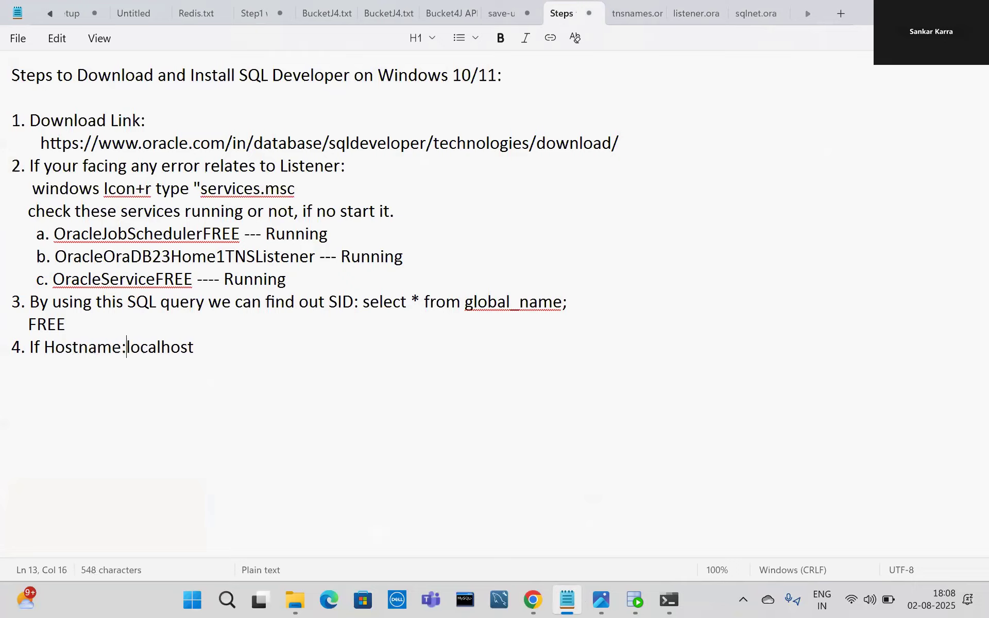
left_click(237, 348)
type("is")
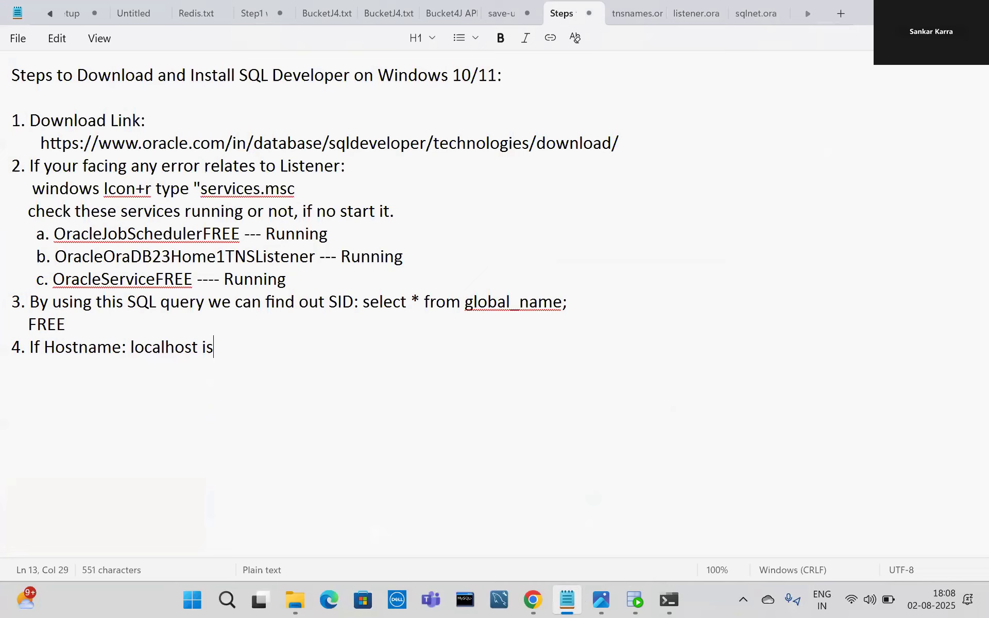
type(" not workin")
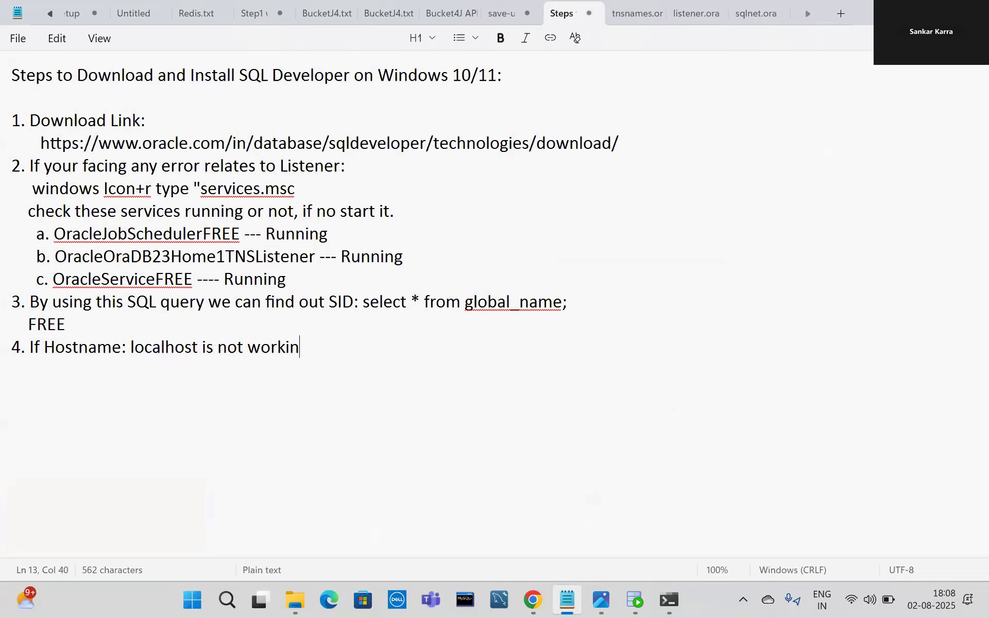
type("g then go")
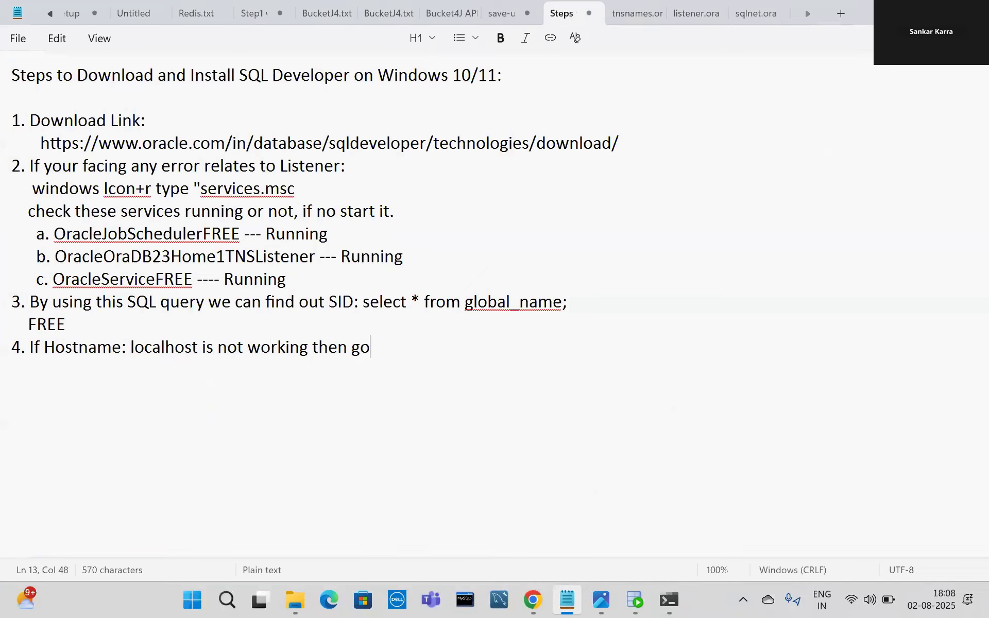
type(" to loction")
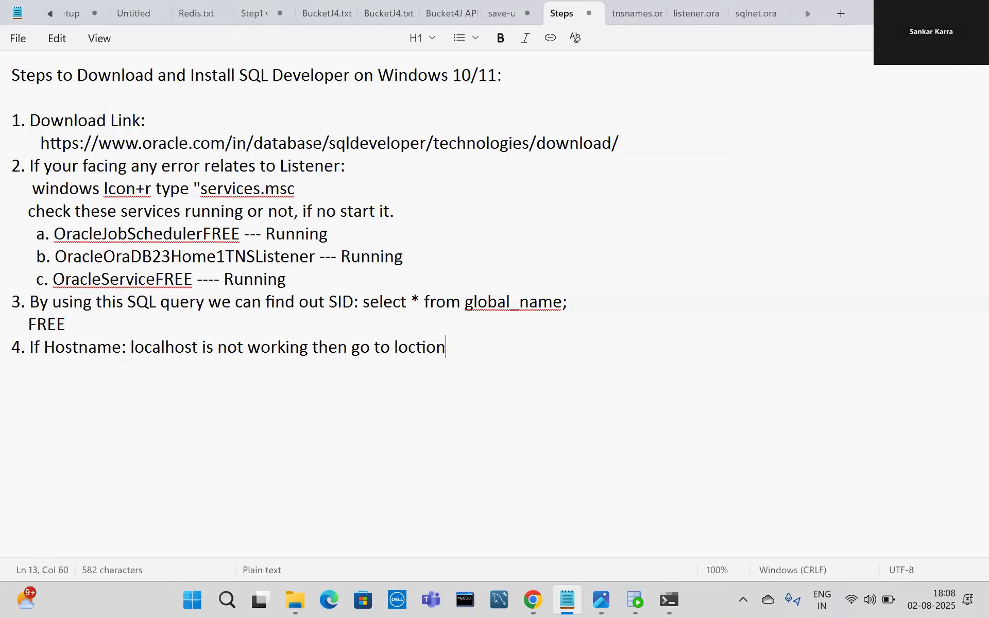
key("BackSpace")
key("BackSpace")
key("BackSpace")
key("BackSpace")
type("ation find")
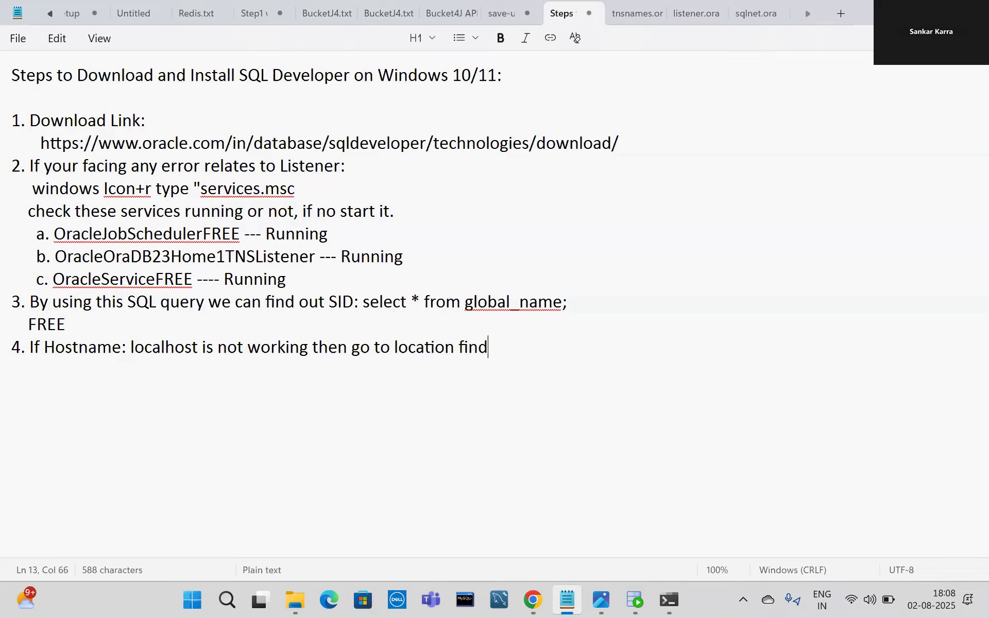
type(" out Host")
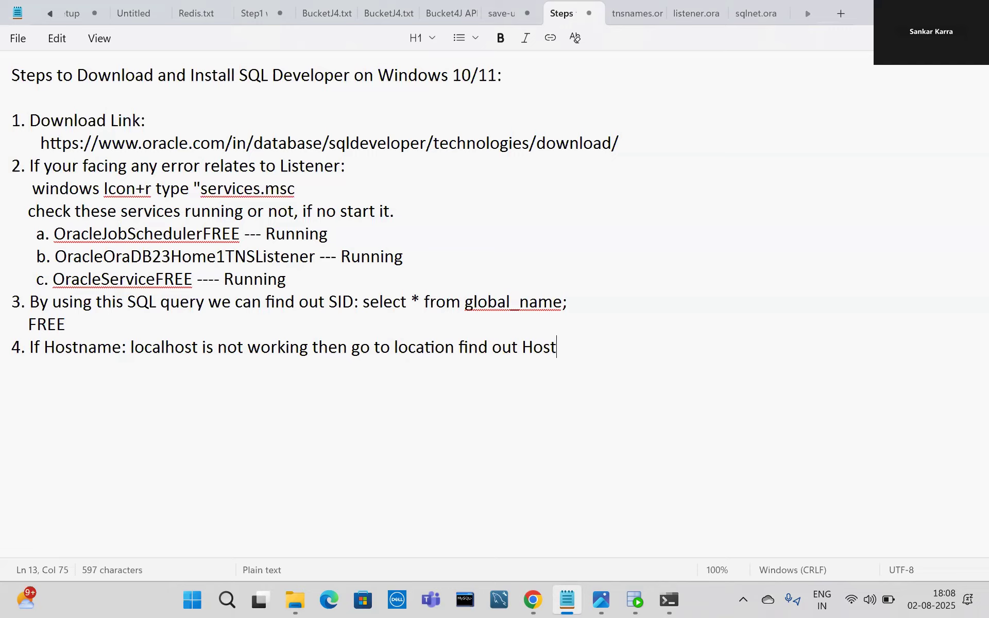
type(" ID")
type(":")
Paste the listener.ora path under step 4 and start item '5.'.
key("Return")
type("D:\\app\\karra\\product\\23ai\\dbhomeFree\\NETWORK\\ADMIN\\listener.ora")
key("Return")
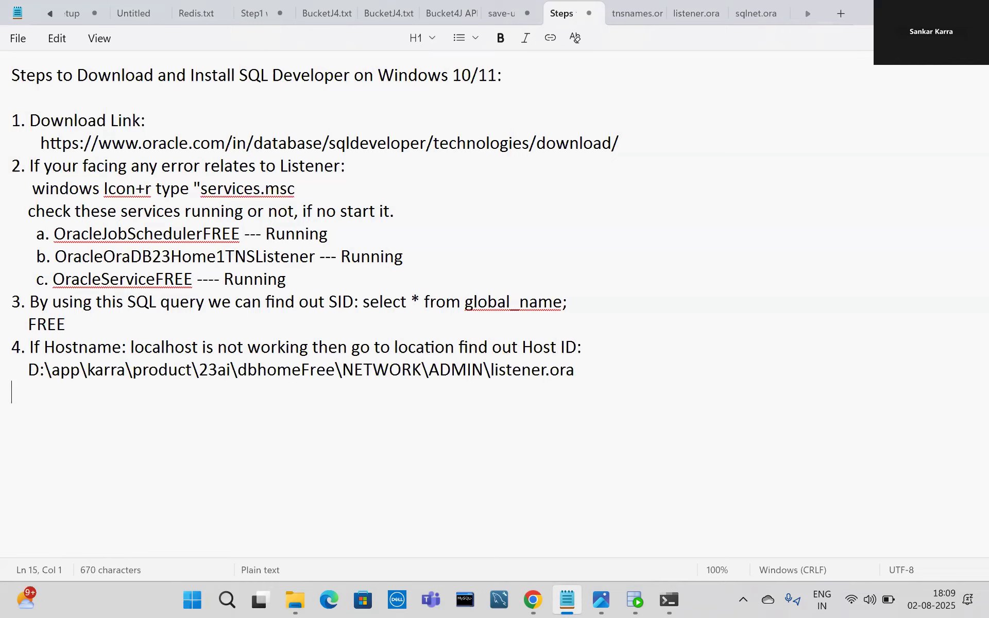
type("5.")
Test the DEV connection with host 192.168.1.40 successfully, then connect.
left_click(629, 599)
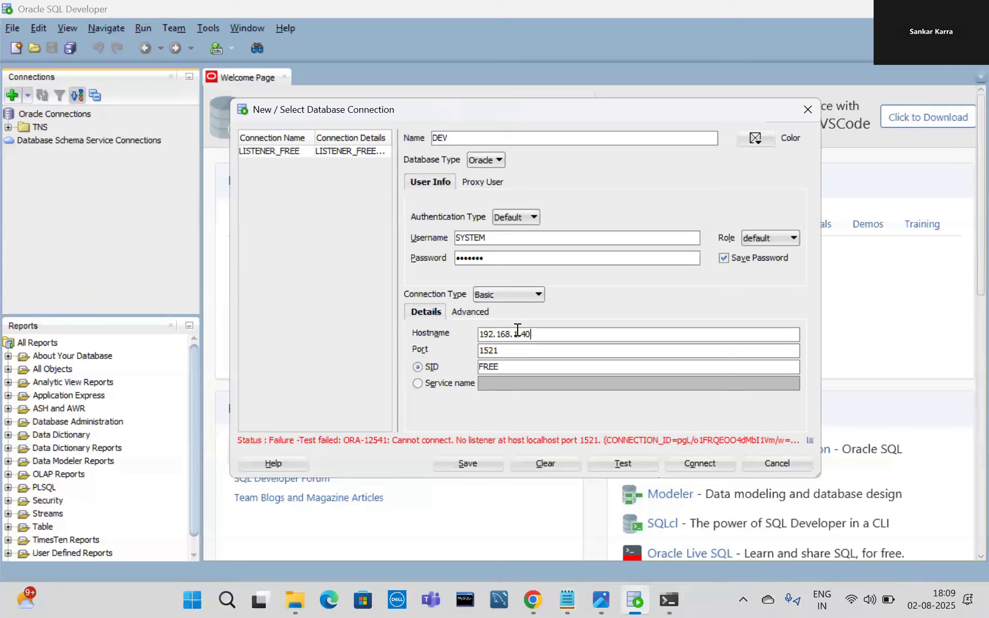
left_click(623, 463)
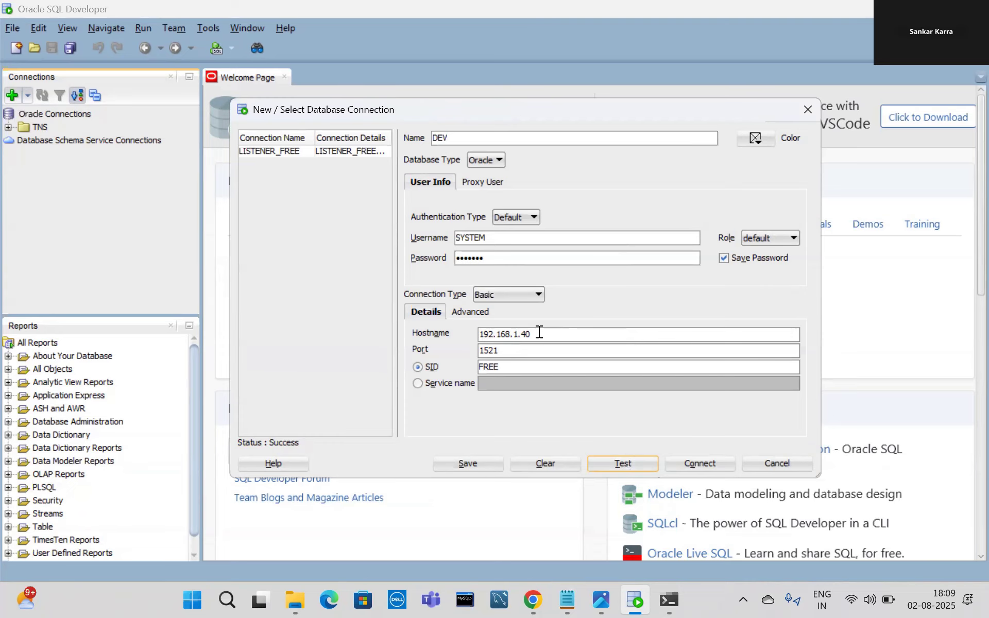
left_click(697, 461)
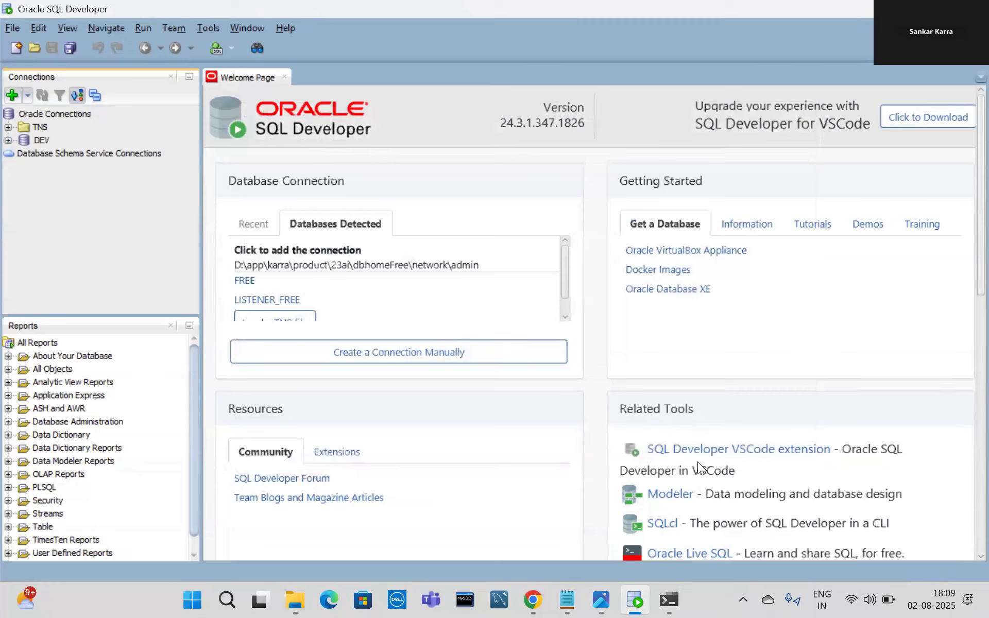
Expand DEV's tables and open STUDENT's data, showing one row with ID 101.
left_click(7, 140)
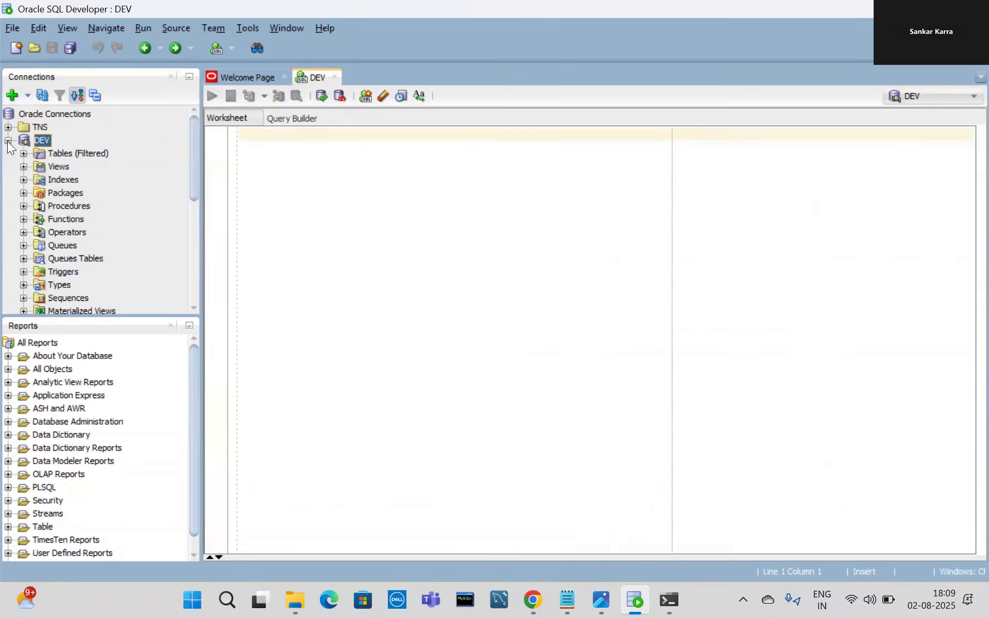
left_click(20, 155)
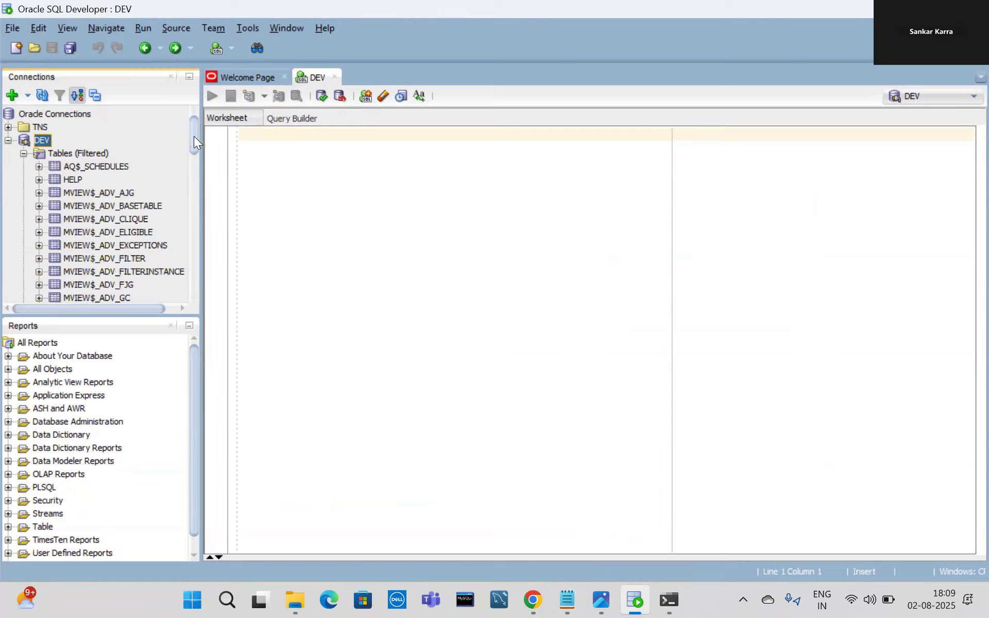
left_click_drag(193, 132, 184, 195)
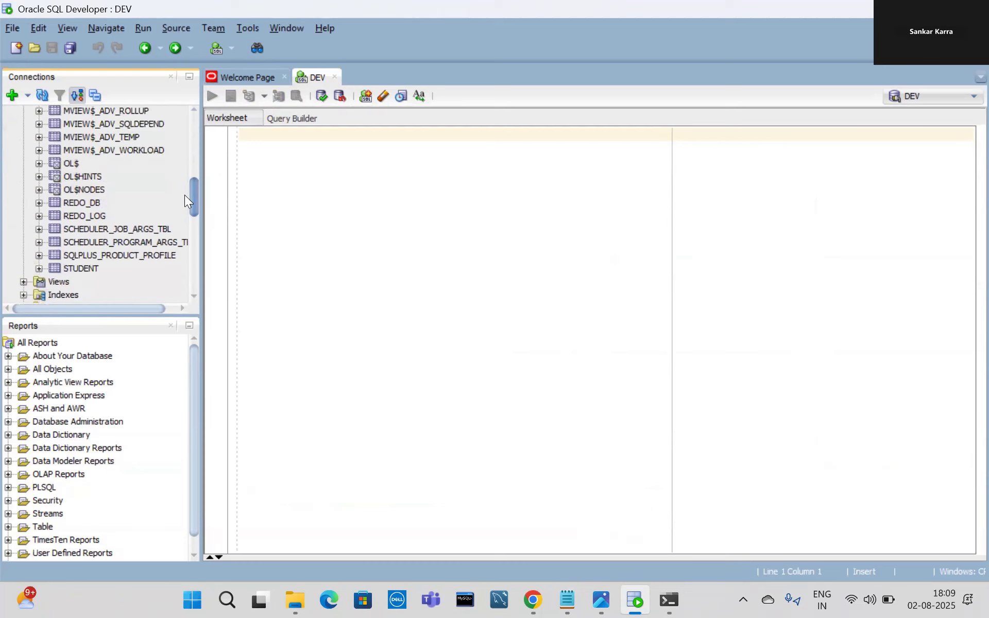
double_click(86, 266)
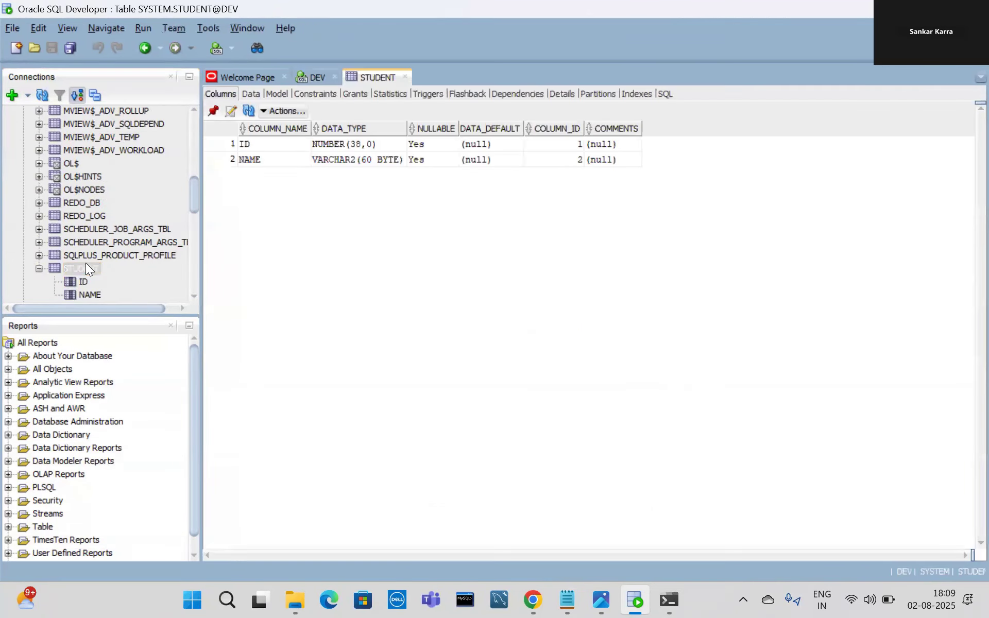
left_click(251, 94)
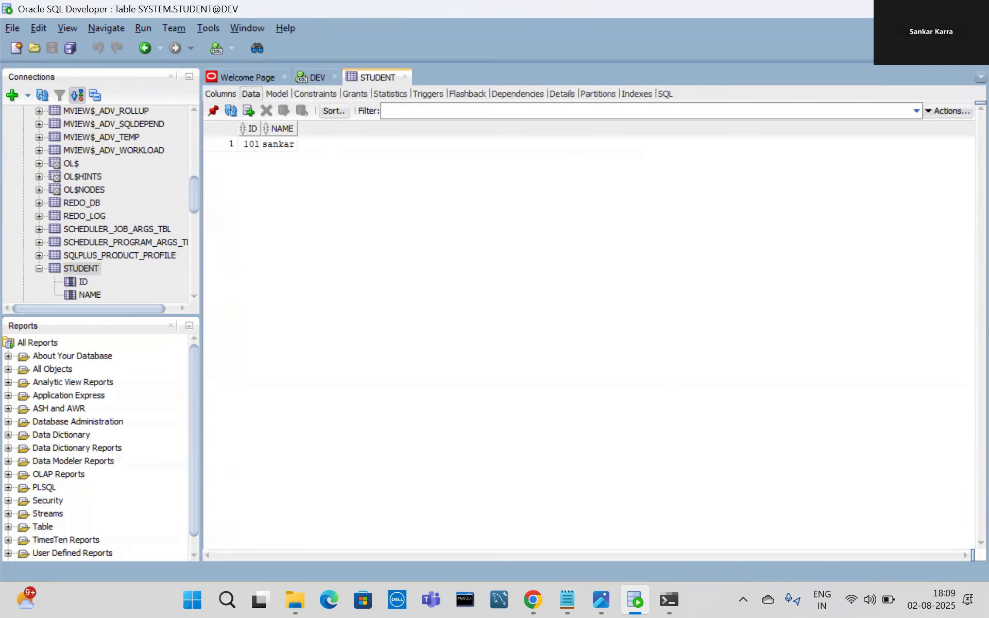
left_click(936, 9)
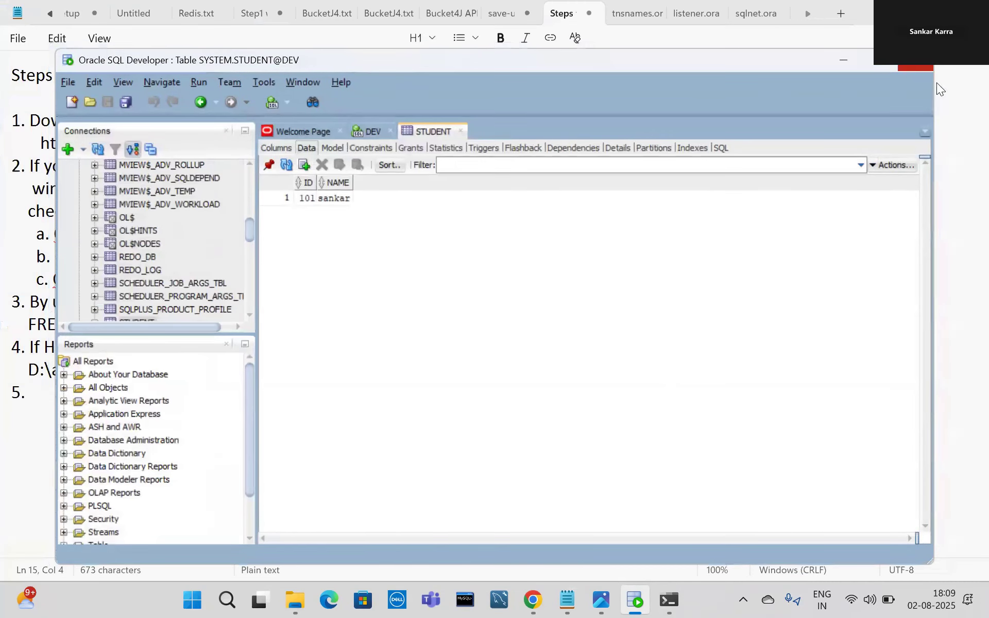
Restart SQL Developer from the desktop shortcut so DEV appears as a recent connection, then return to the Steps notes.
left_click(905, 68)
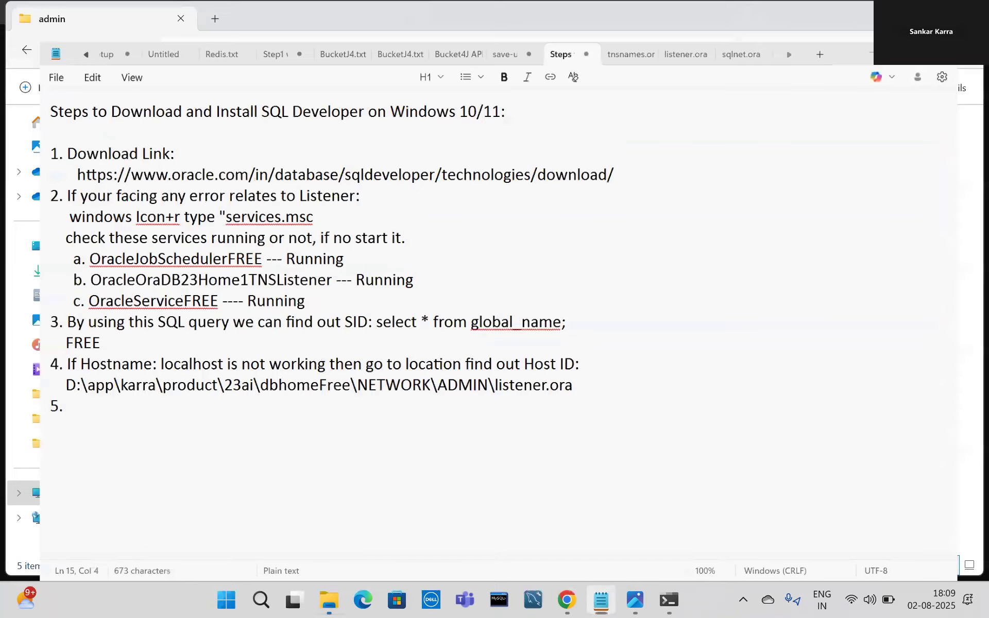
key("alt+Tab")
key("super+Down")
key("super+Down")
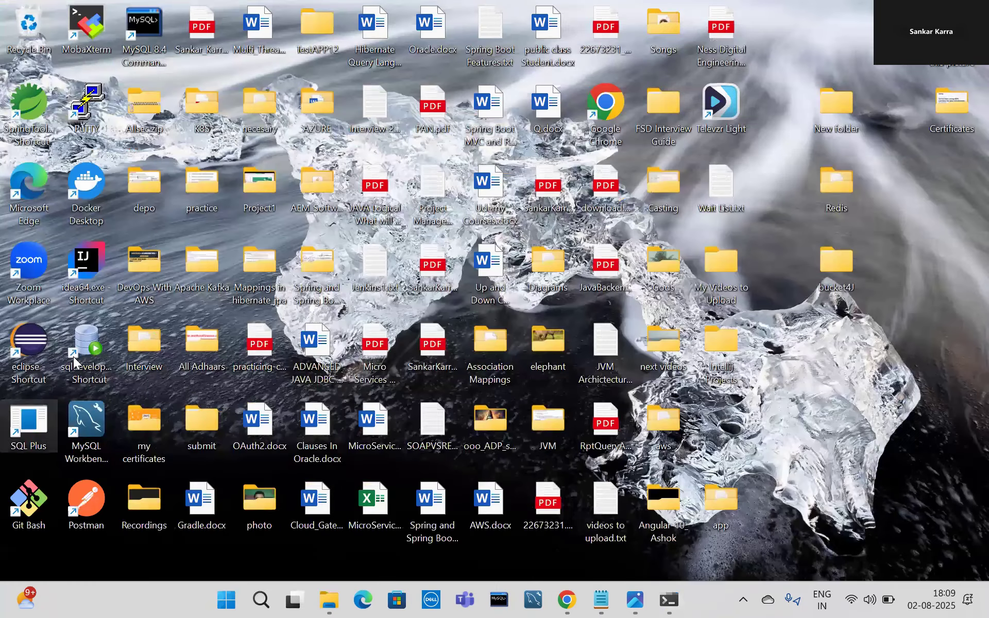
left_click(73, 357)
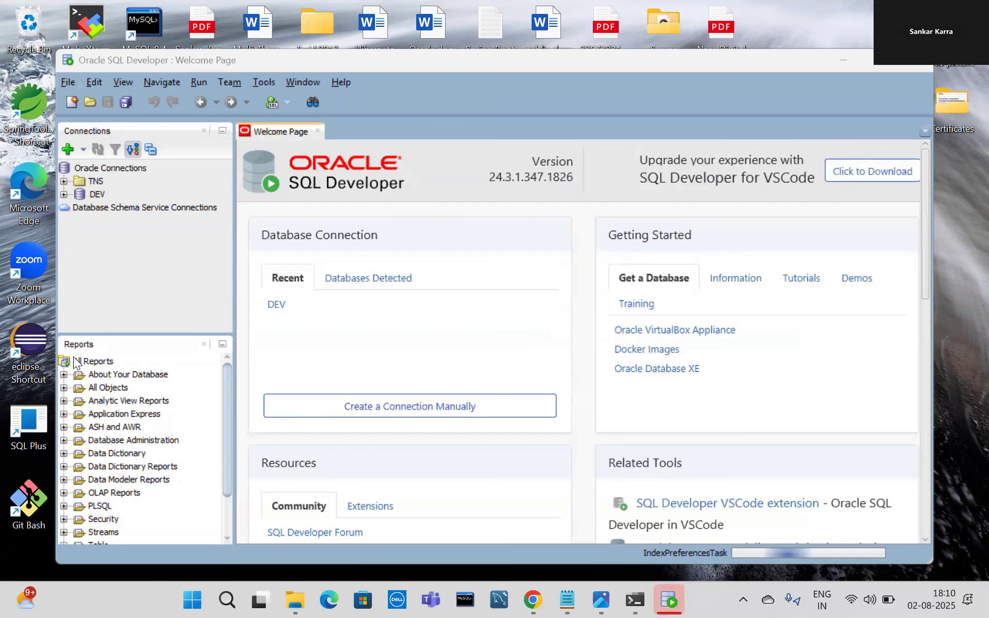
left_click(566, 599)
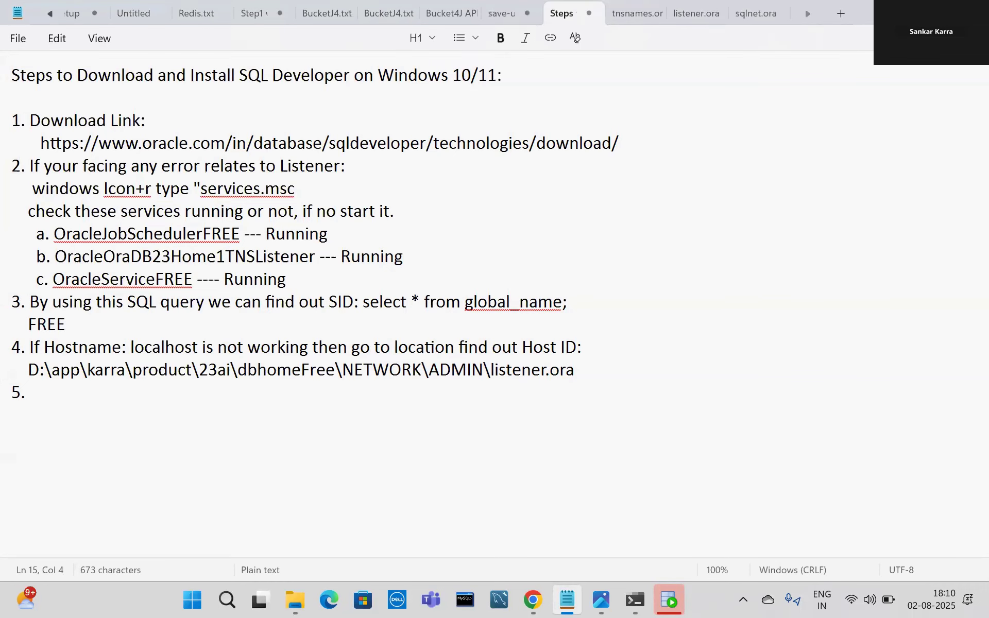
Reconnect to DEV, expand Tables (Filtered), and bring up the SQL Developer.png title image in Photos.
left_click(900, 12)
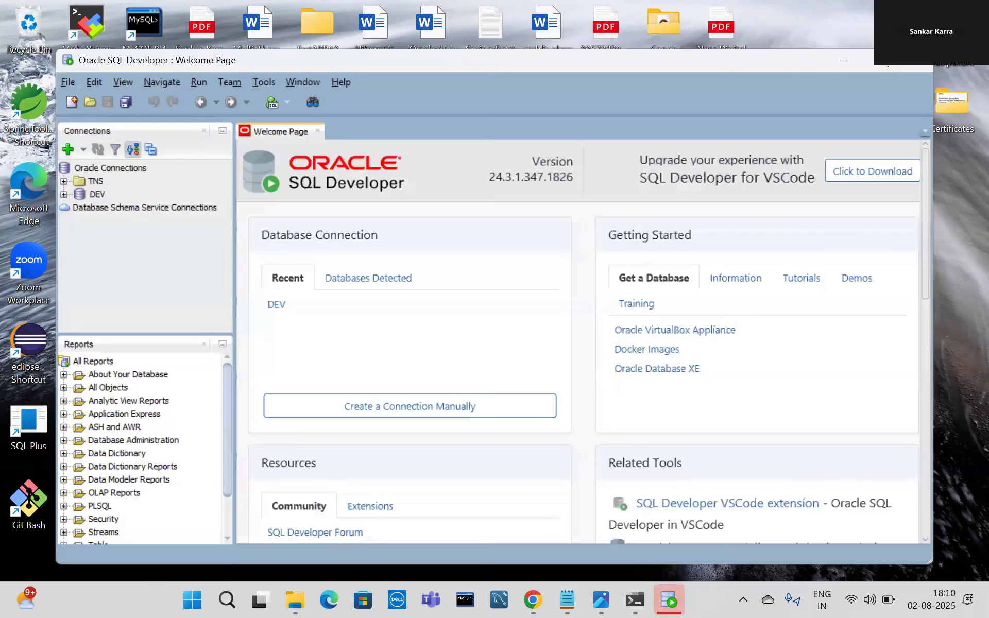
left_click(878, 58)
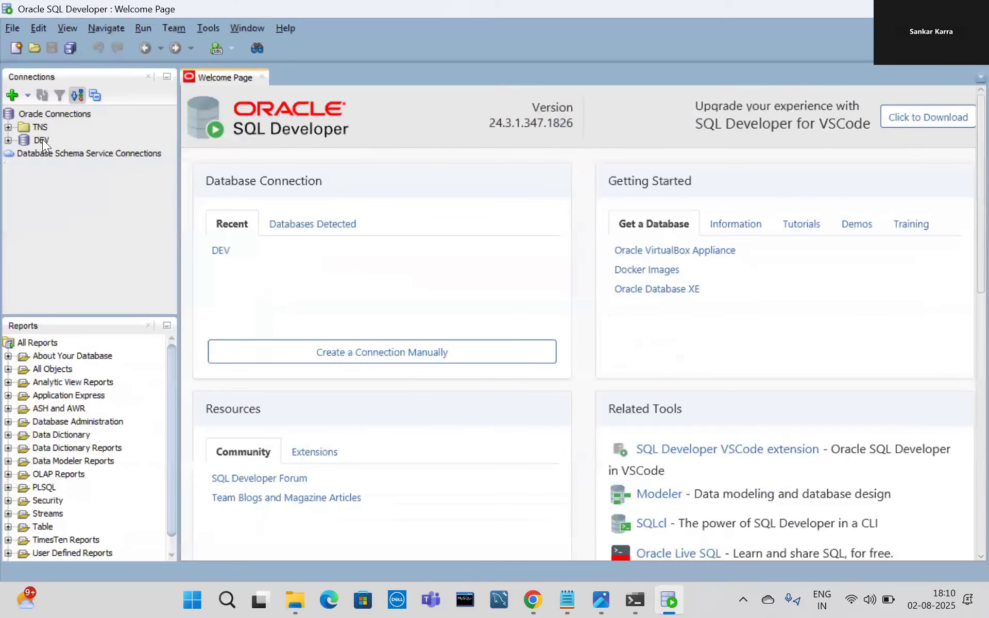
double_click(42, 139)
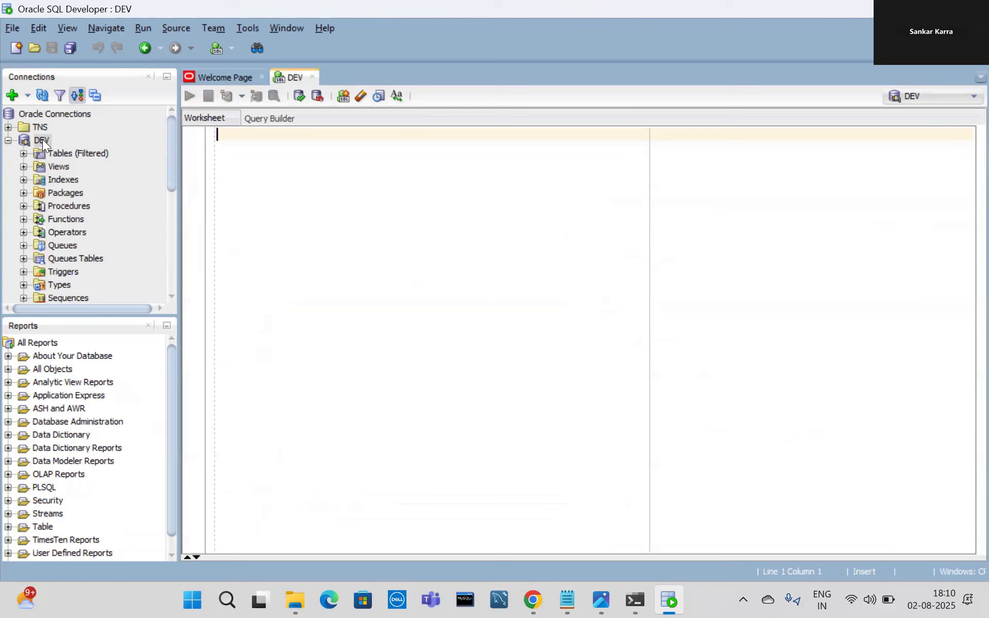
left_click(23, 154)
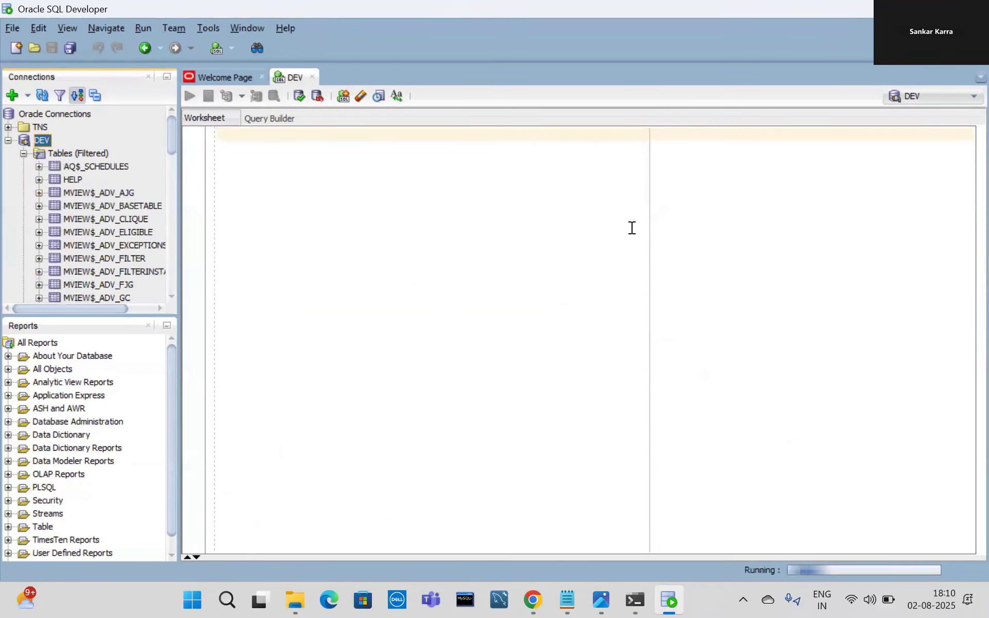
left_click(601, 599)
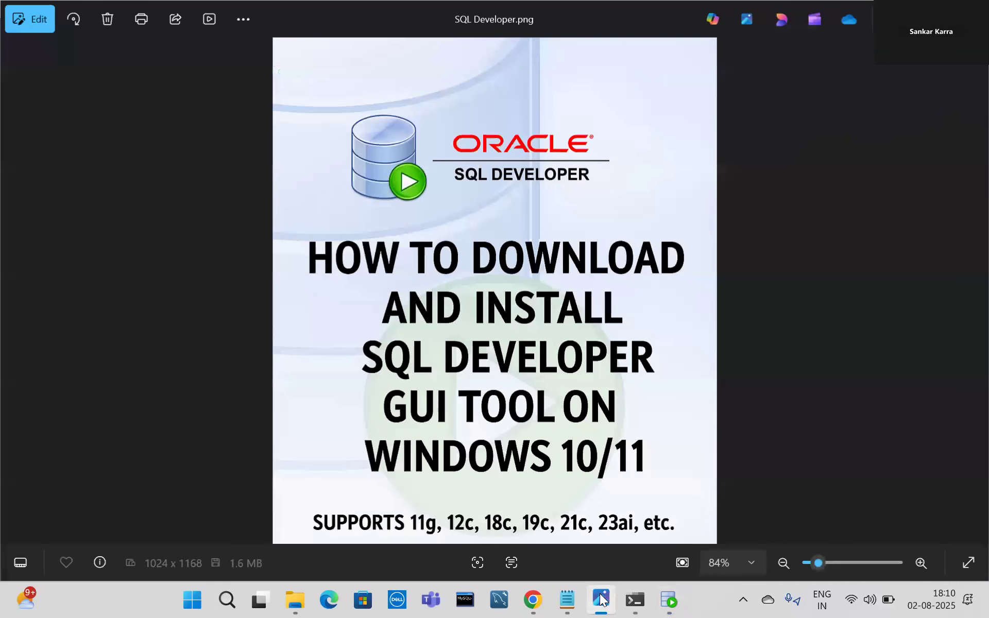